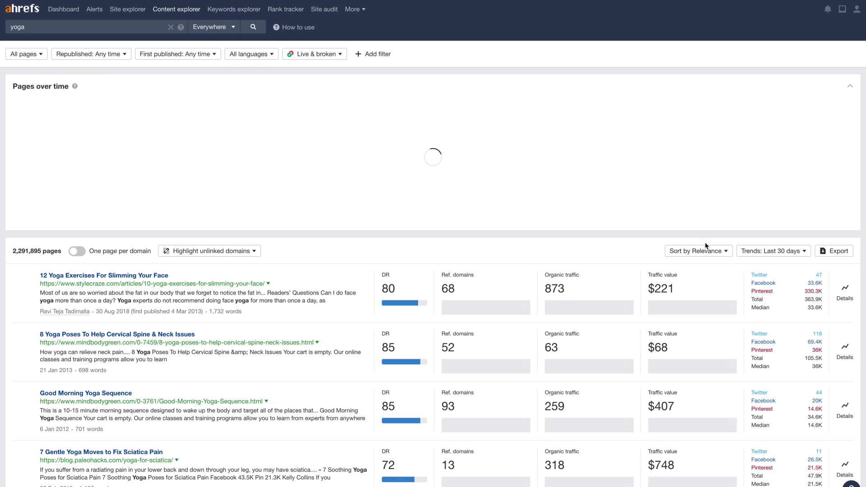
pyautogui.scroll(-5, 702, 246)
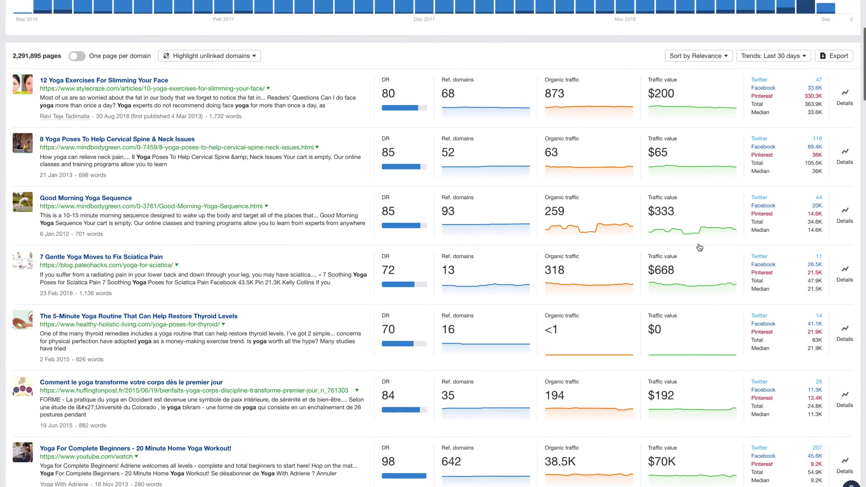
pyautogui.scroll(-1, 700, 248)
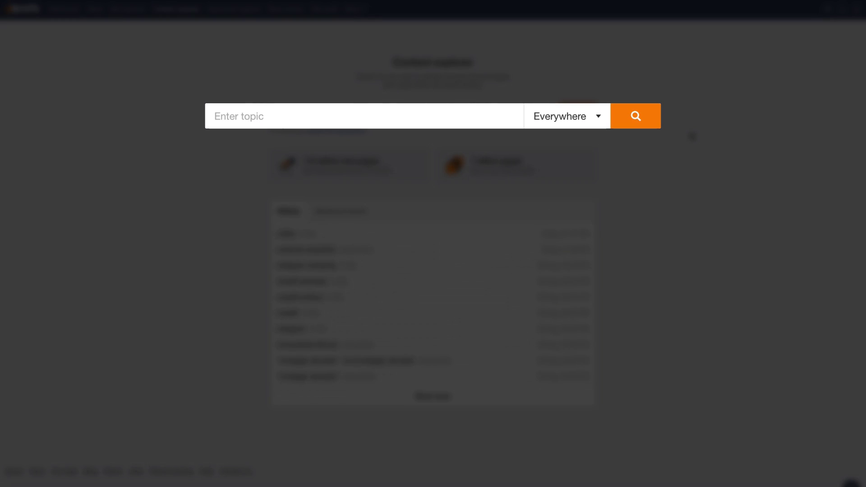
# Step: Search page titles for "coffee" and limit the results to one page per domain
pyautogui.write('coffee')
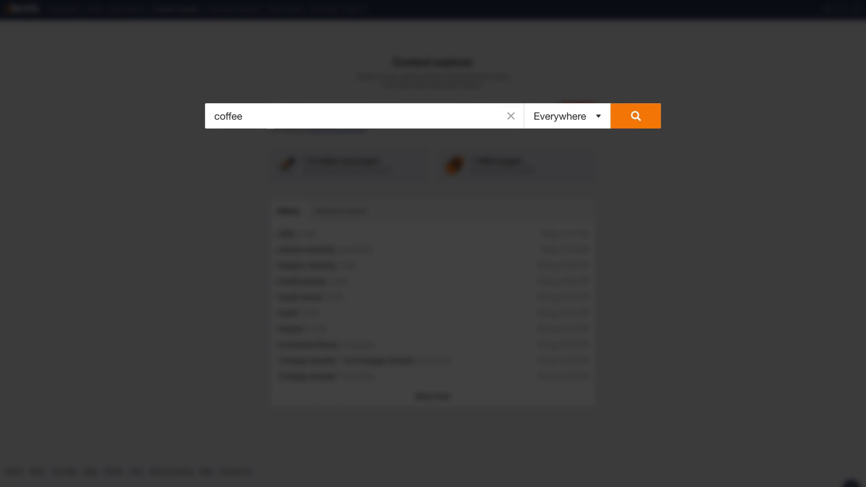
pyautogui.click(556, 116)
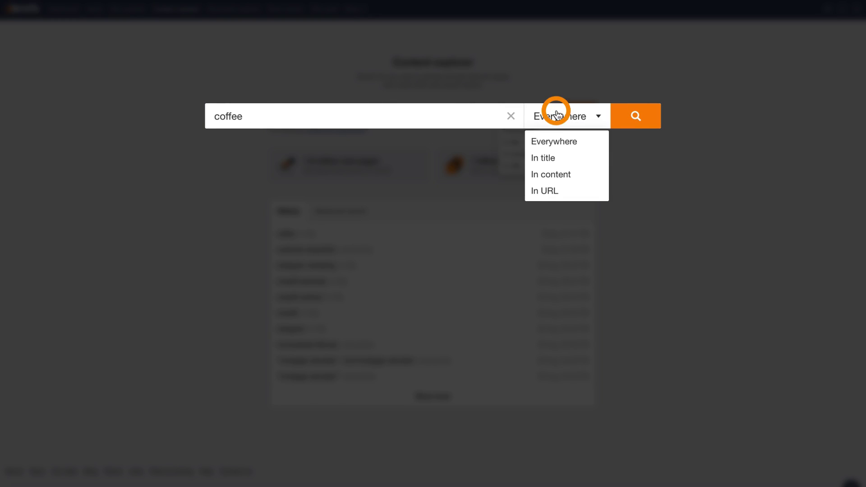
pyautogui.click(583, 158)
pyautogui.click(632, 118)
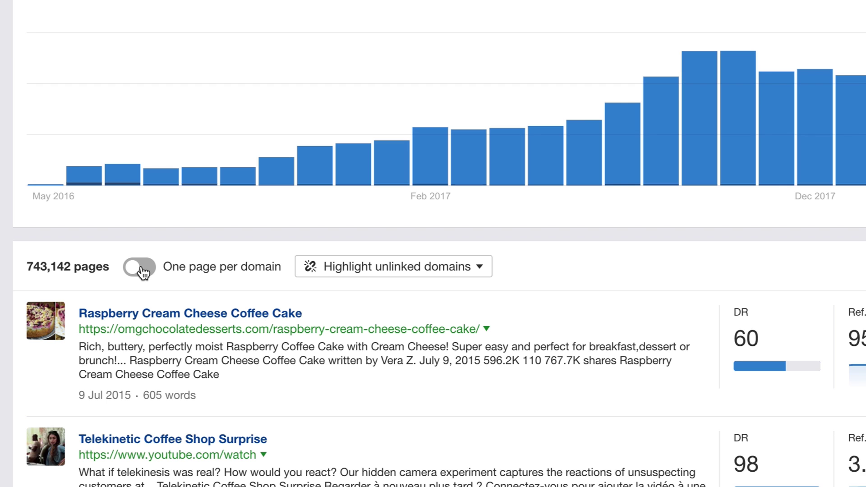
pyautogui.click(141, 270)
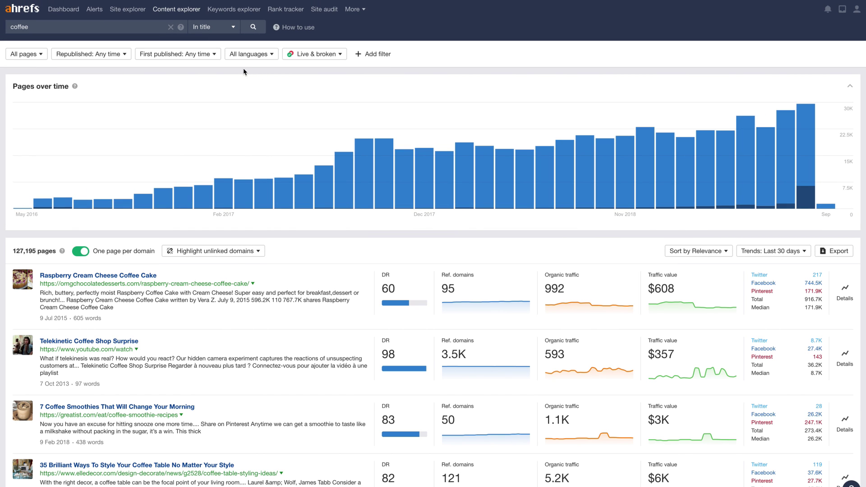
# Step: Filter the coffee results to English-language pages that are only live
pyautogui.click(232, 53)
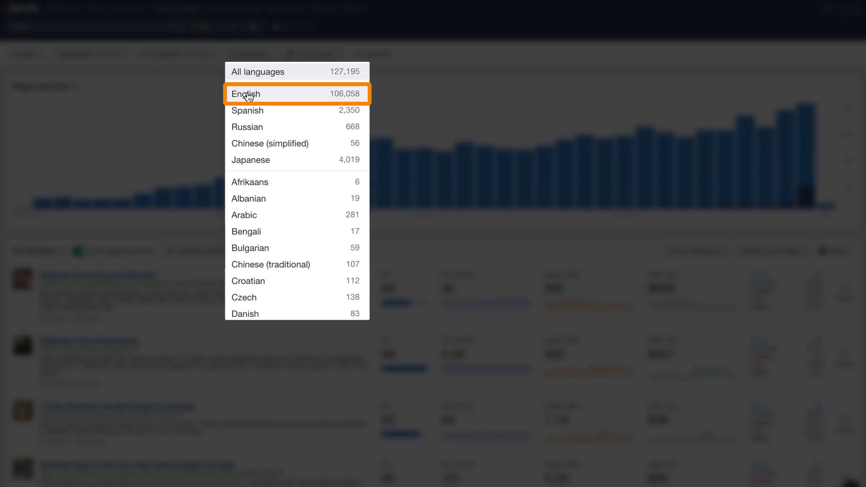
pyautogui.click(242, 87)
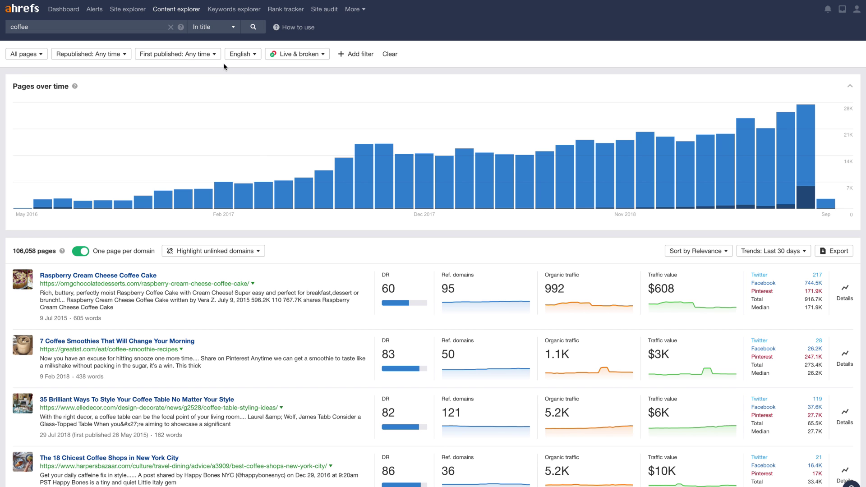
pyautogui.click(318, 55)
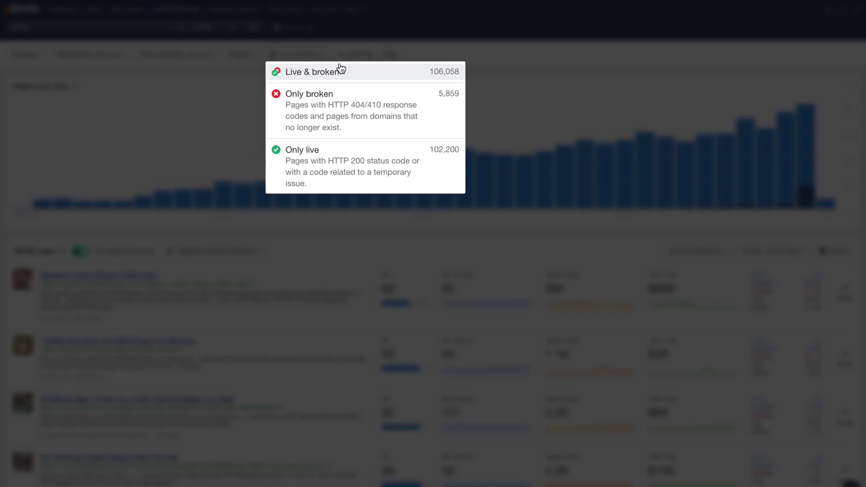
pyautogui.click(346, 169)
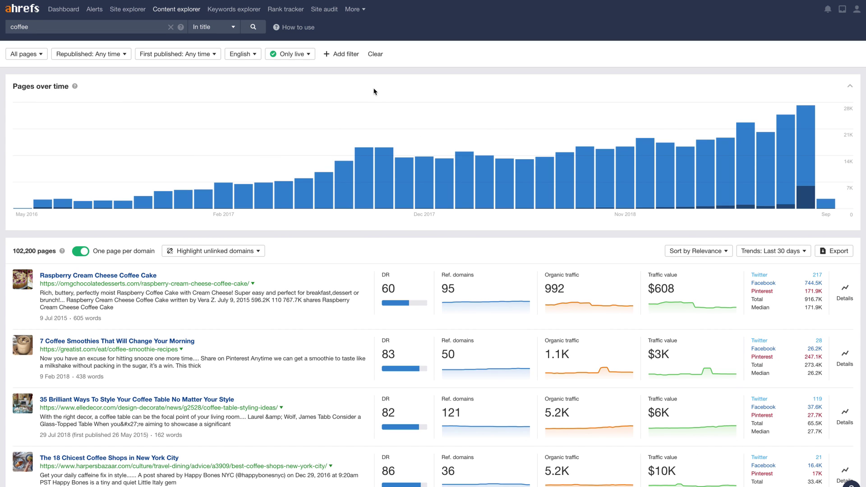
# Step: Add a domain rating filter from 50 to 60 to the coffee results
pyautogui.click(344, 54)
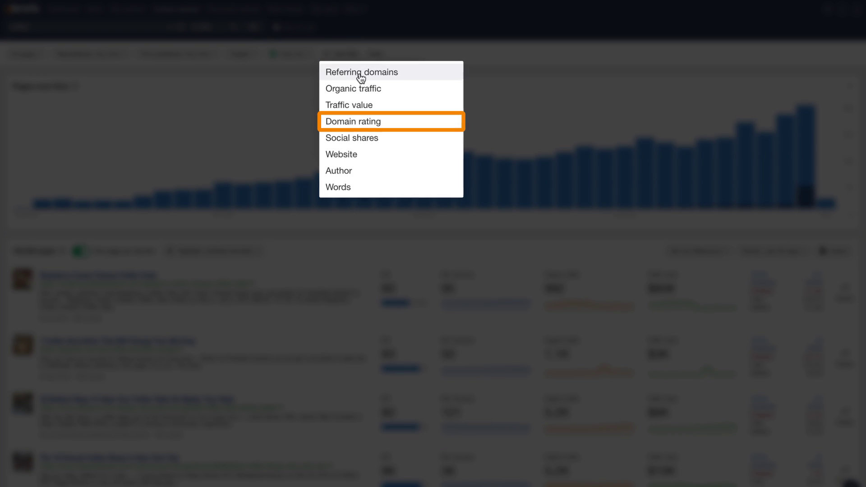
pyautogui.click(357, 122)
pyautogui.write('5')
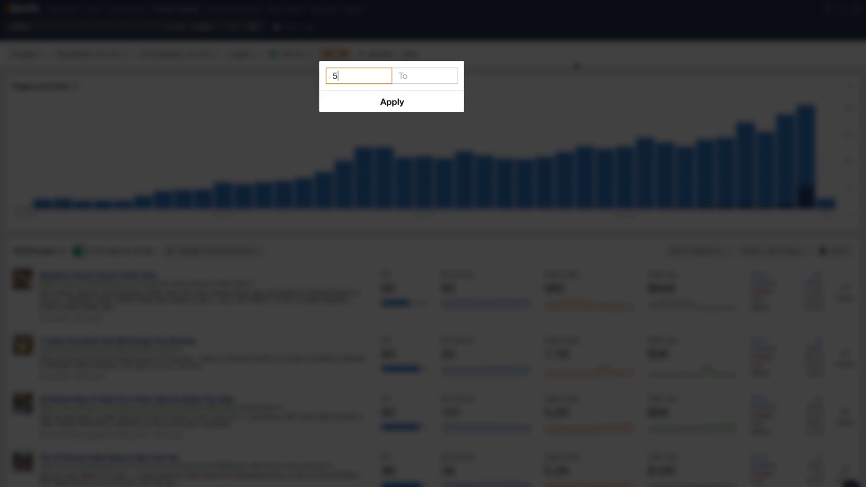
pyautogui.write('0')
pyautogui.press('Tab')
pyautogui.write('60')
pyautogui.press('Return')
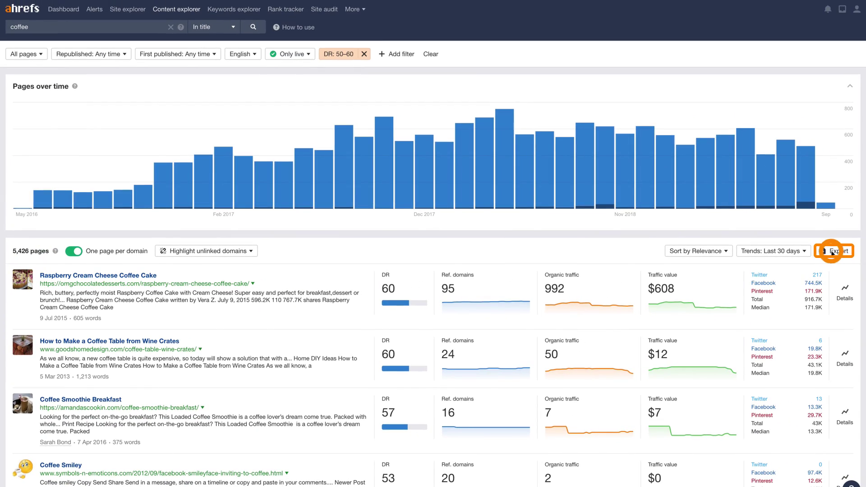
# Step: Export the filtered results to CSV with the 2,000-row option and Excel (UTF-16) encoding
pyautogui.click(834, 251)
pyautogui.click(338, 233)
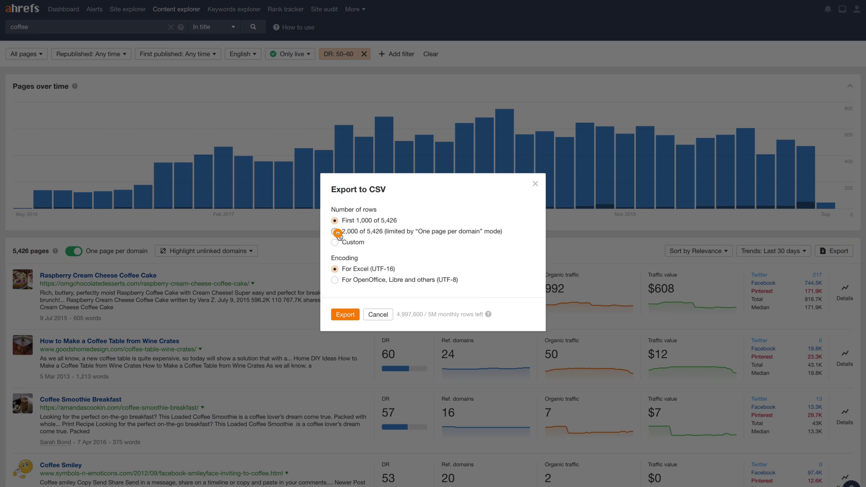
pyautogui.click(351, 316)
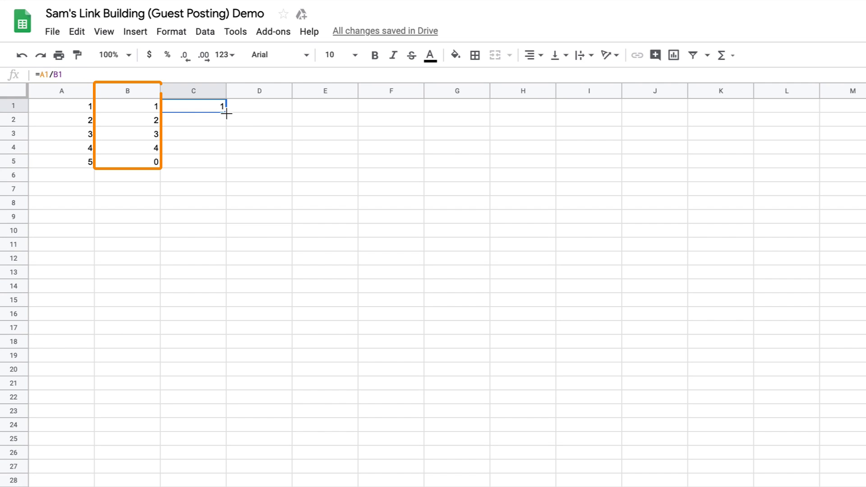
# Step: In the Google Sheets demo spreadsheet, fill C1's division formula down to C5 and change C5 to =IFERROR(A5/B5,"")
pyautogui.moveTo(227, 114); pyautogui.dragTo(225, 163)
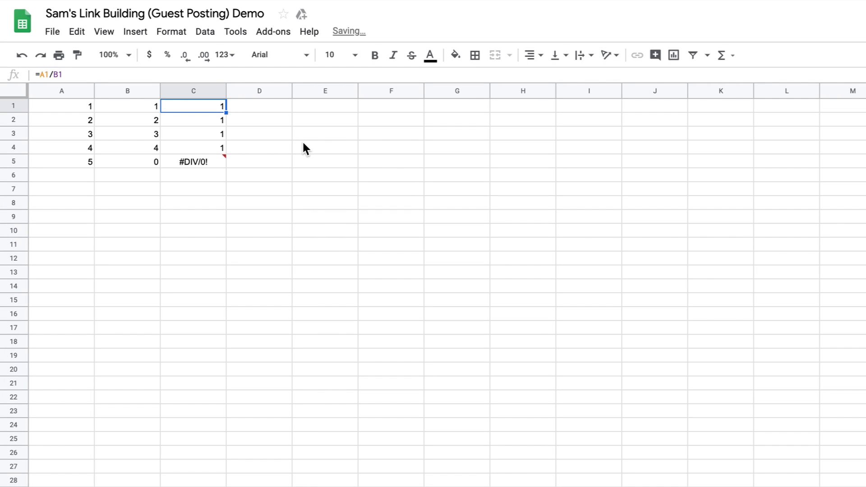
pyautogui.press('Down')
pyautogui.press('Down')
pyautogui.press('Down')
pyautogui.press('Down')
pyautogui.press('Return')
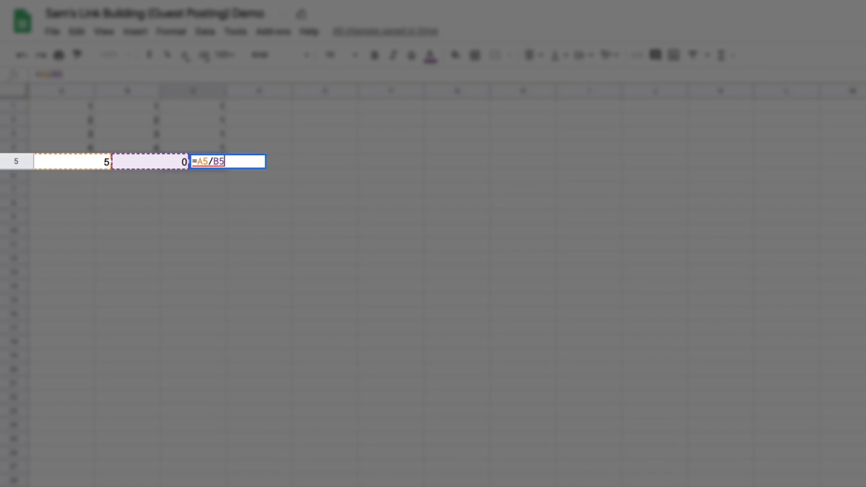
pyautogui.write('IFERROR(')
pyautogui.press('End')
pyautogui.write(',"")')
pyautogui.press('Return')
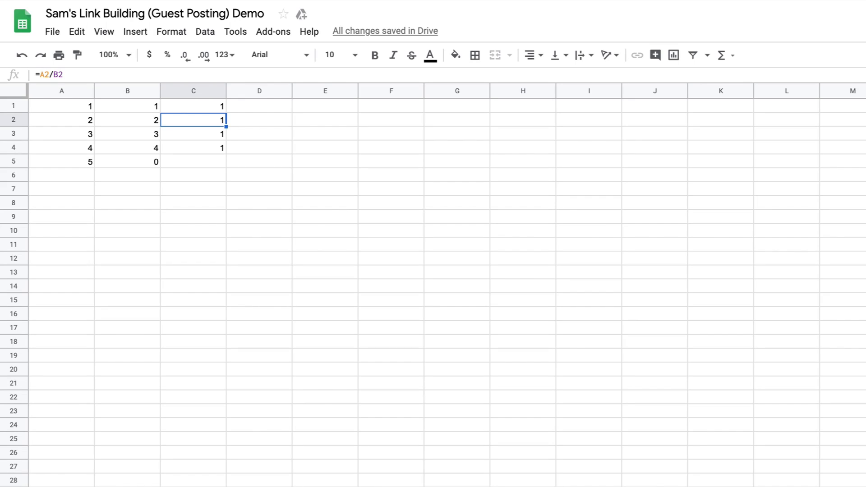
# Step: Clear the formulas in cells C2:C5, keeping only the one in C1
pyautogui.hotkey('shift', 'Down')
pyautogui.hotkey('shift', 'Down')
pyautogui.hotkey('shift', 'Down')
pyautogui.press('Delete')
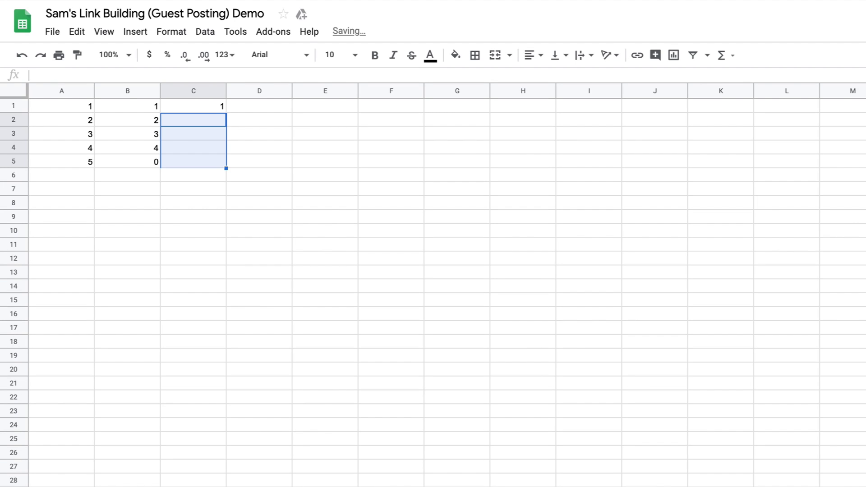
pyautogui.hotkey('ctrl', 'z')
pyautogui.press('Delete')
# Step: Turn the C1 formula into an array formula over both whole columns: =ArrayFormula(A1:A/B1:B)
pyautogui.press('Up')
pyautogui.press('Return')
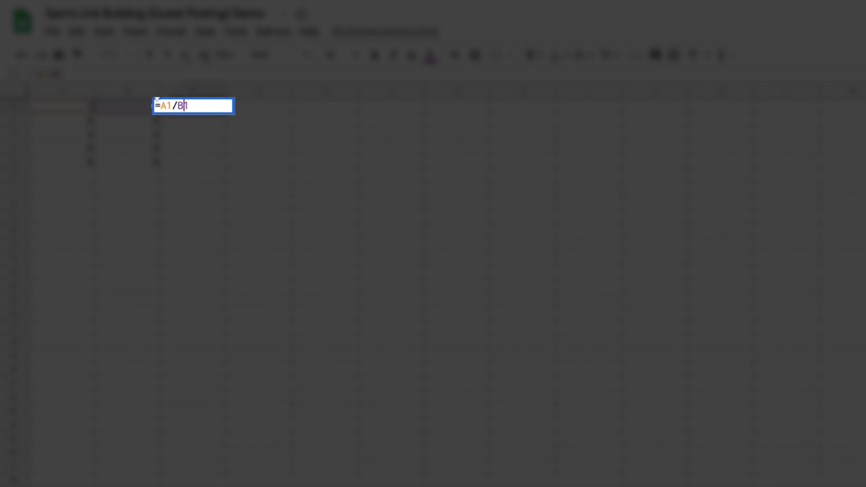
pyautogui.hotkey('ctrl', 'shift', 'Return')
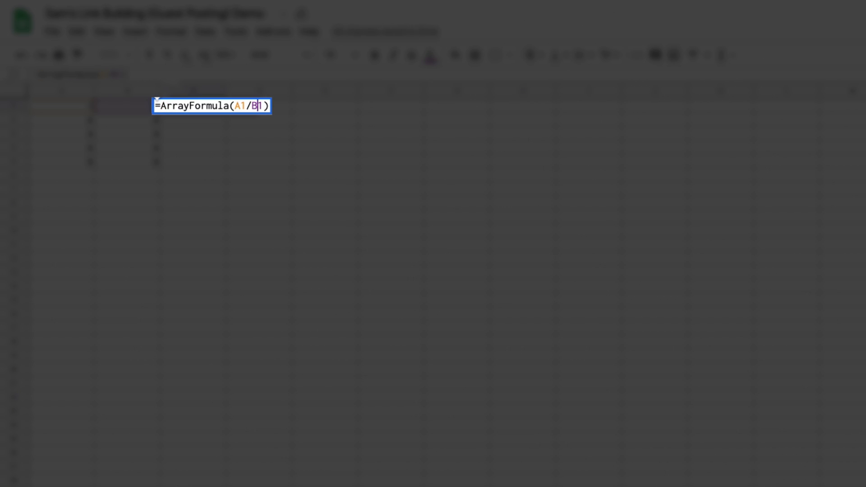
pyautogui.click(251, 106)
pyautogui.write(':A')
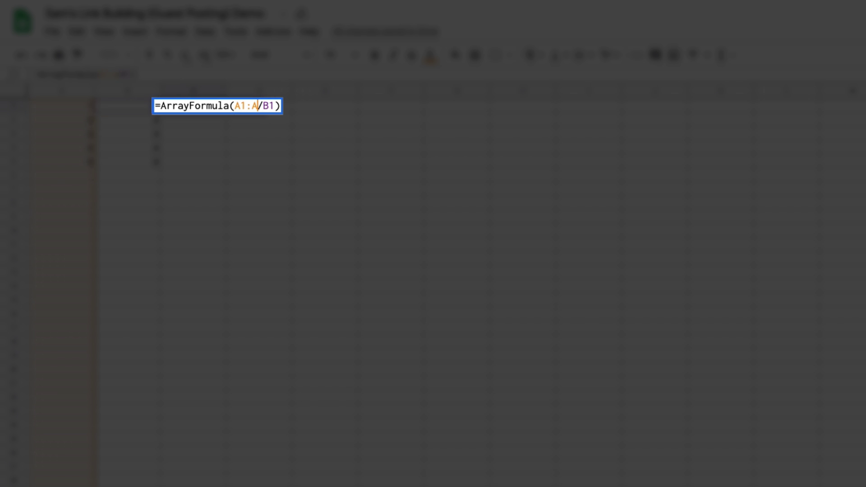
pyautogui.press('Right')
pyautogui.press('Right')
pyautogui.press('Right')
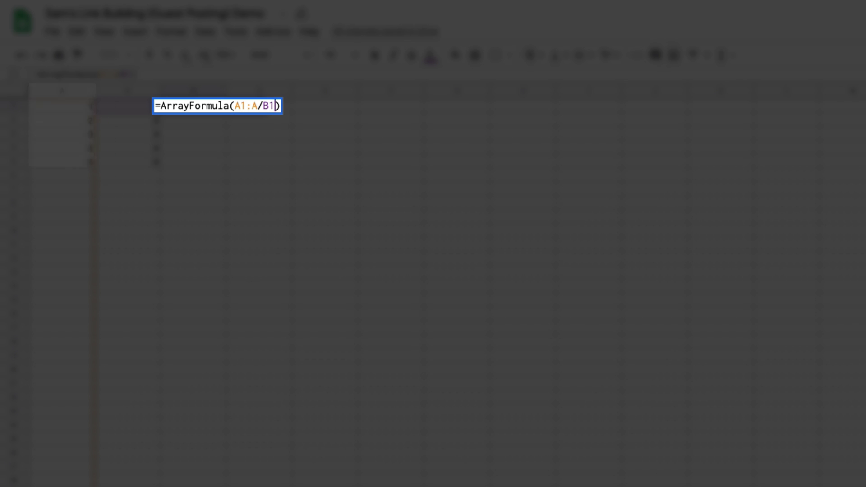
pyautogui.write(':B')
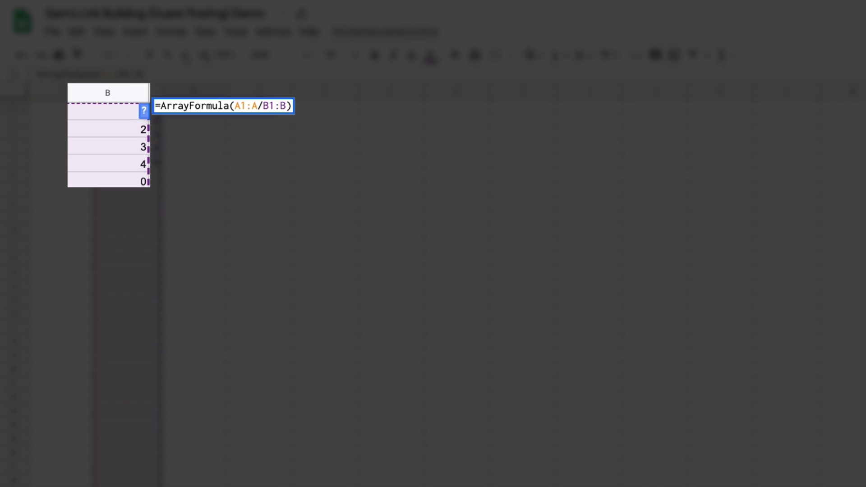
pyautogui.press('Return')
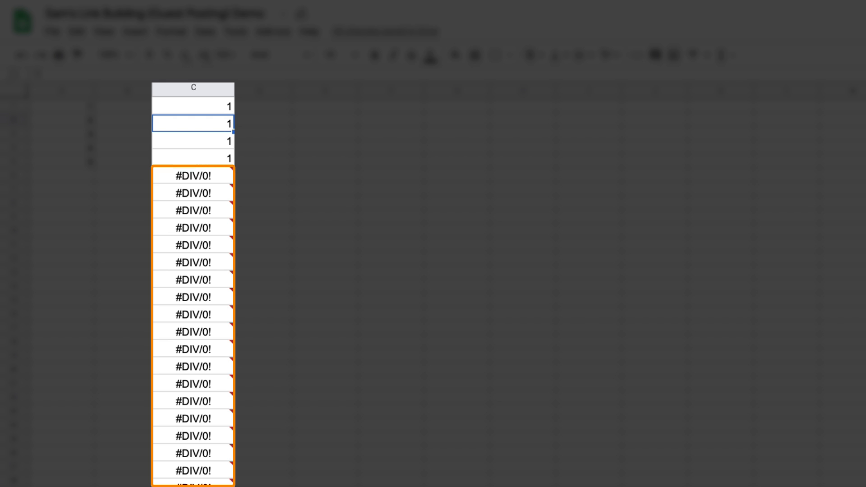
# Step: Wrap the array formula in C1 in an error check: =IFERROR(ArrayFormula(A1:A/B1:B))
pyautogui.click(194, 106)
pyautogui.press('Return')
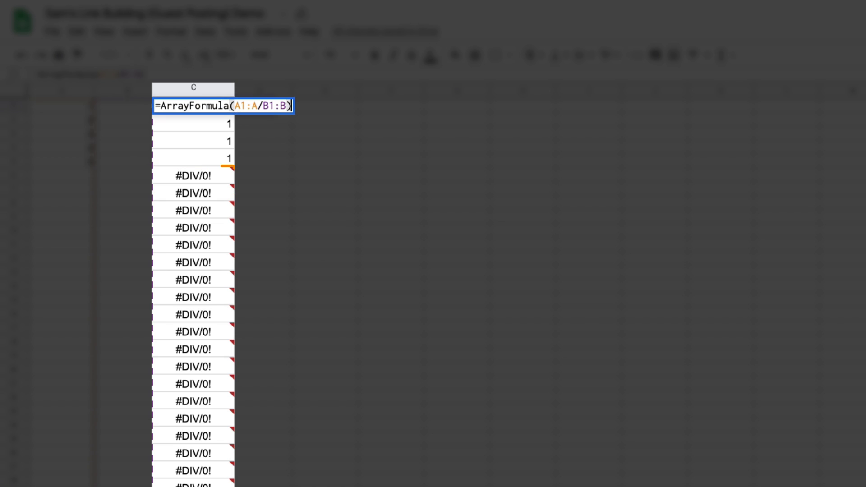
pyautogui.click(158, 106)
pyautogui.write('IFERROR(')
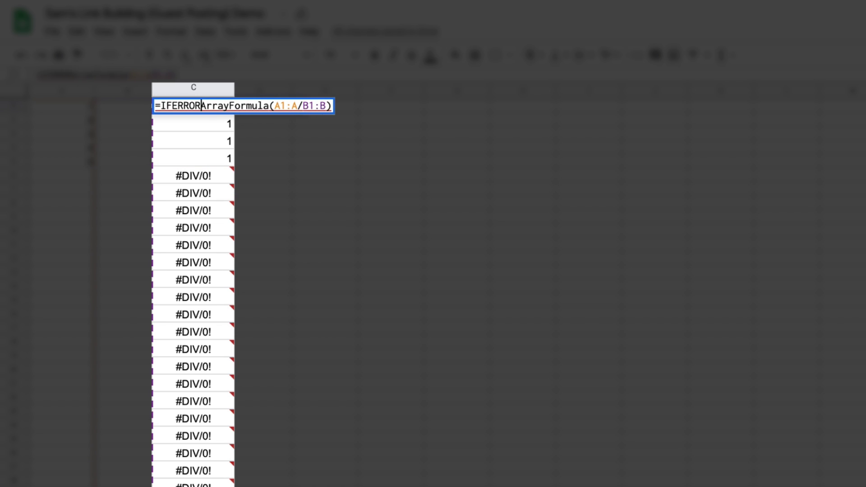
pyautogui.press('End')
pyautogui.write(')')
pyautogui.press('Return')
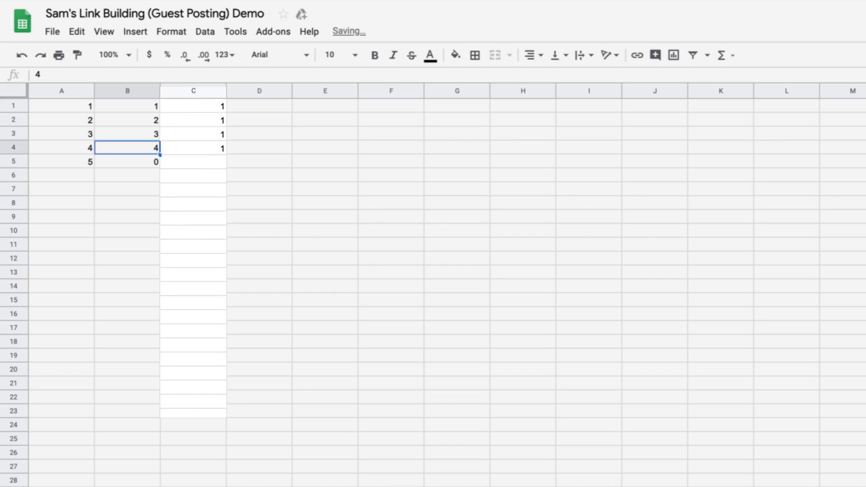
# Step: Add two rows of test data: 10 and 5 in A6:B6, 20 and 3 in A7:B7
pyautogui.click(61, 175)
pyautogui.write('10')
pyautogui.press('Tab')
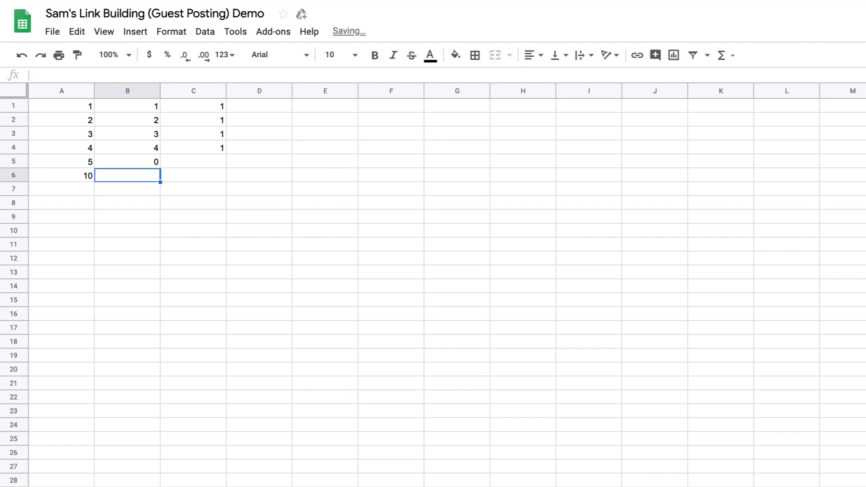
pyautogui.write('5')
pyautogui.press('Return')
pyautogui.press('Left')
pyautogui.write('20')
pyautogui.press('Tab')
pyautogui.write('3')
pyautogui.press('Tab')
pyautogui.press('Tab')
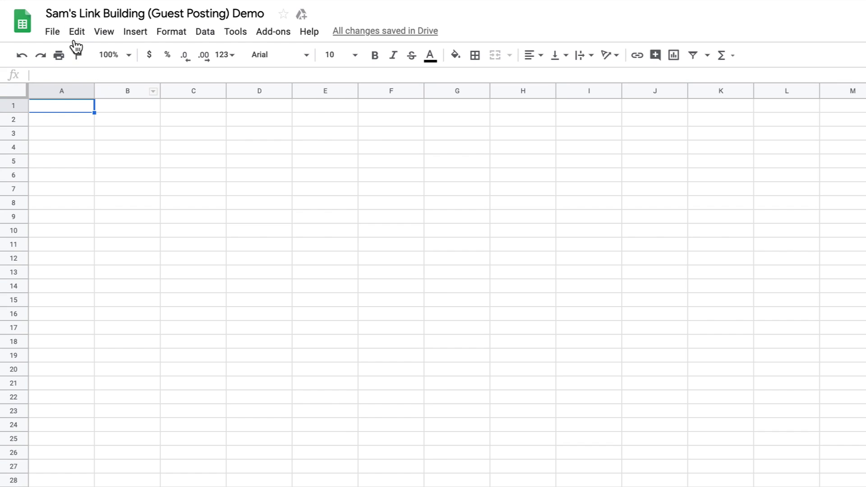
# Step: Import the exported file coffee-contentexplorer-overview-2019-09-2_23-31-47.csv from the computer, replacing the current sheet
pyautogui.click(56, 34)
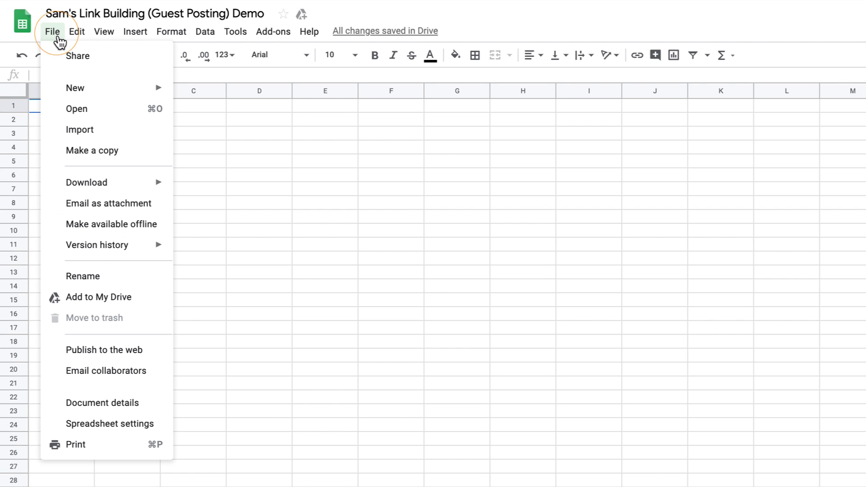
pyautogui.click(107, 129)
pyautogui.click(333, 86)
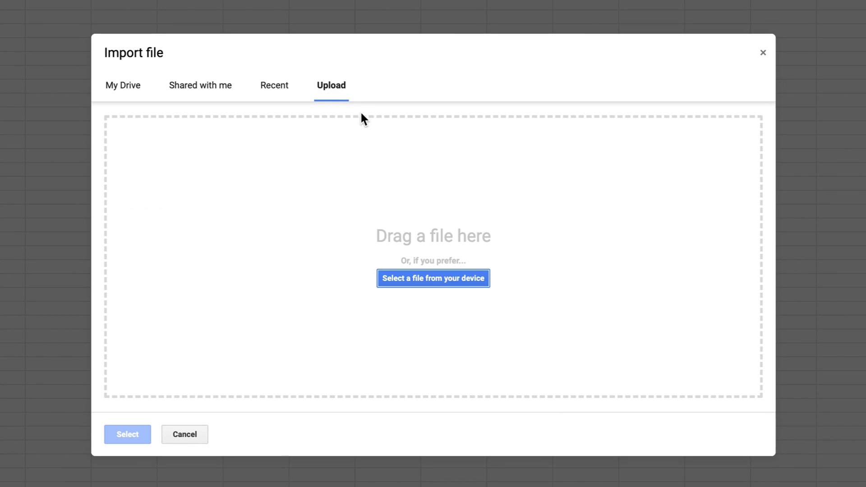
pyautogui.click(433, 276)
pyautogui.doubleClick(148, 116)
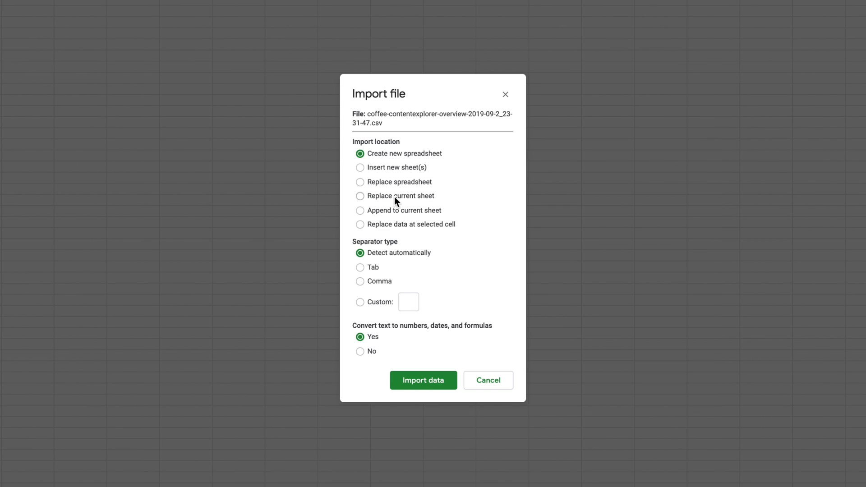
pyautogui.click(392, 194)
pyautogui.click(421, 380)
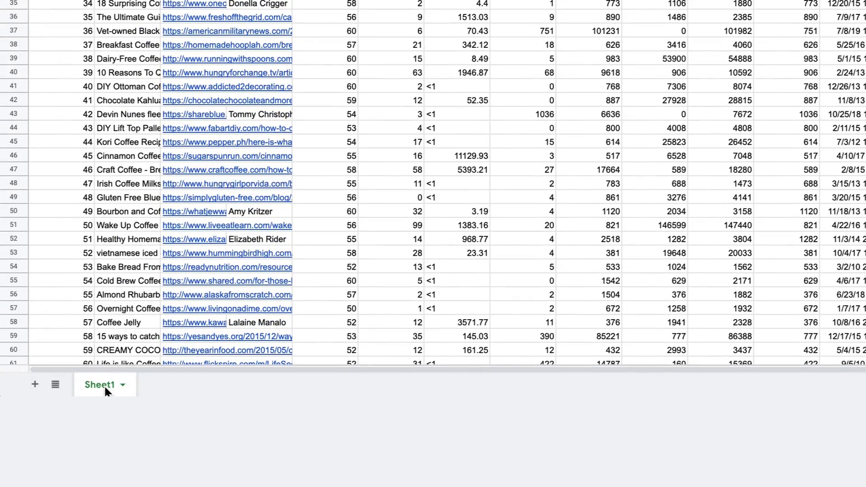
# Step: Rename the imported data sheet, Sheet1, as CE Import
pyautogui.doubleClick(105, 387)
pyautogui.write('CE Import')
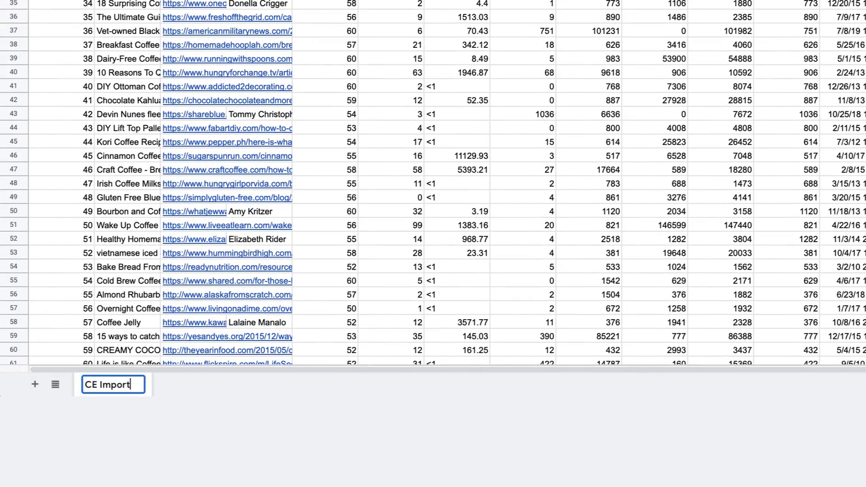
pyautogui.press('Return')
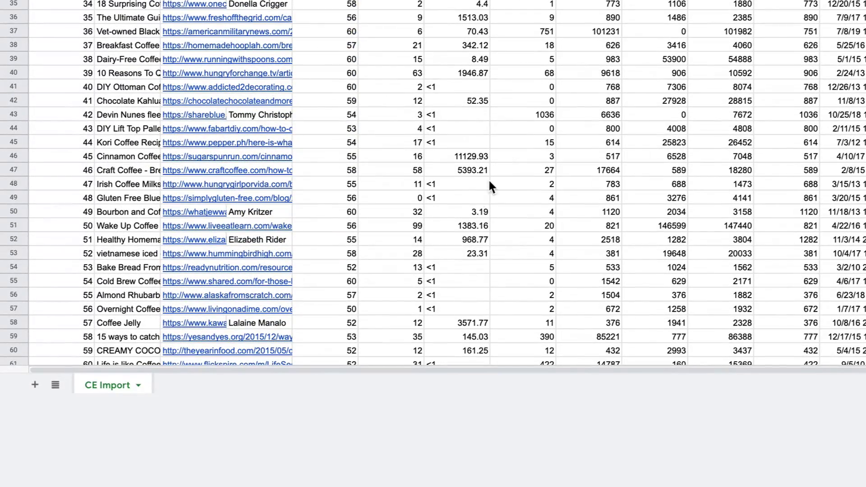
# Step: Add a new sheet to the spreadsheet and name it Master Guest Post
pyautogui.click(35, 385)
pyautogui.doubleClick(185, 386)
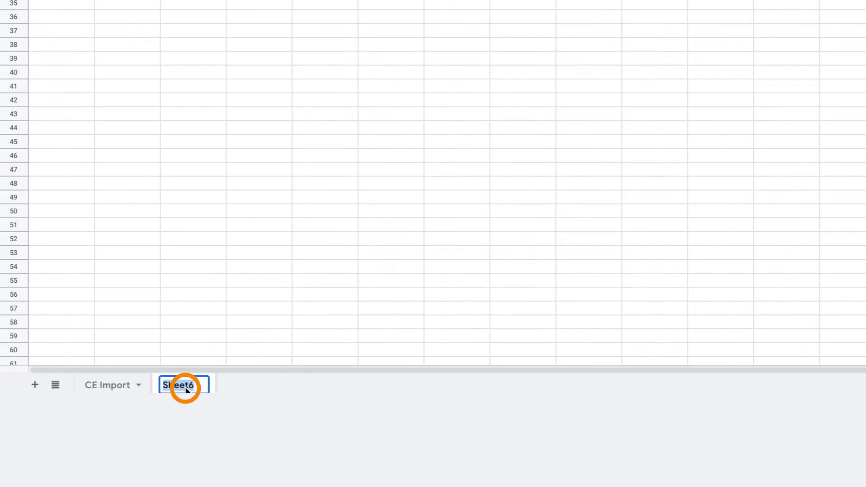
pyautogui.write('Master Guest Post')
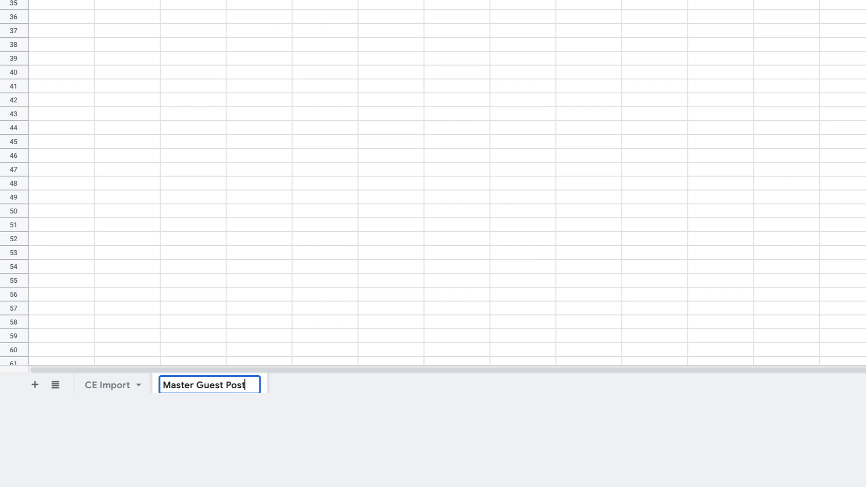
pyautogui.press('Return')
# Step: Pull the title, URL, rating and author columns into A1 of Master Guest Post with =QUERY('CE Import'!B:E,"SELECT B,C,E,D")
pyautogui.write('=QUE')
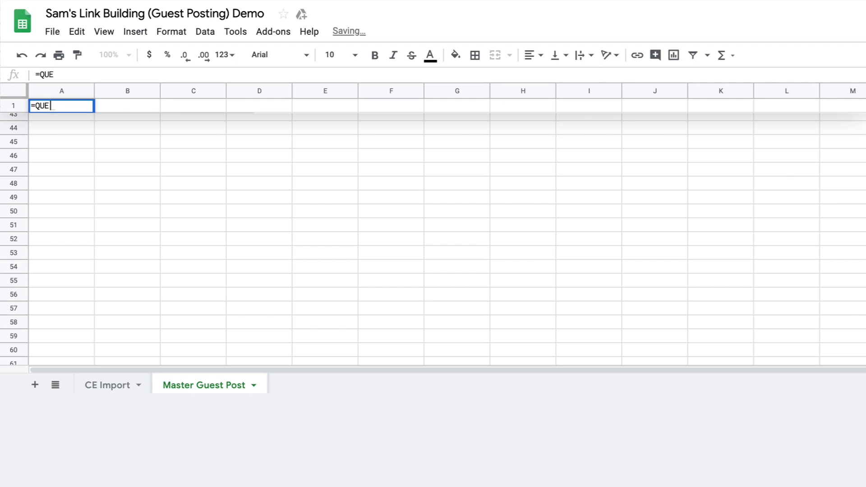
pyautogui.write('RY(')
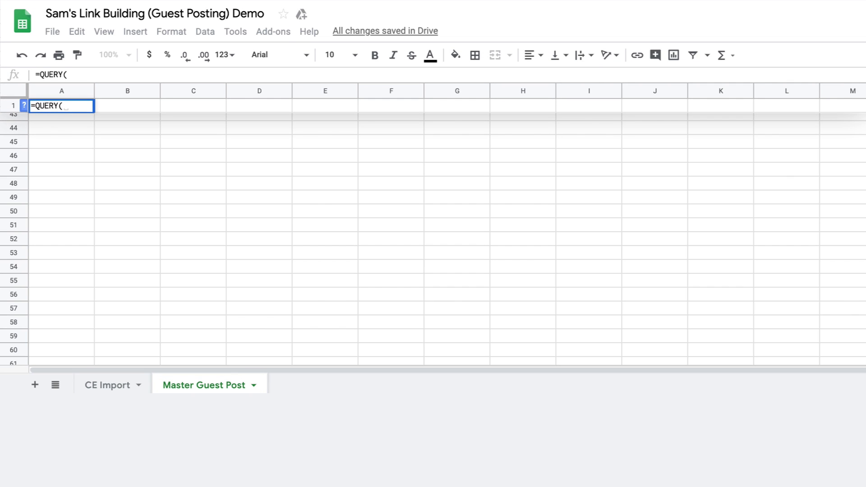
pyautogui.click(97, 385)
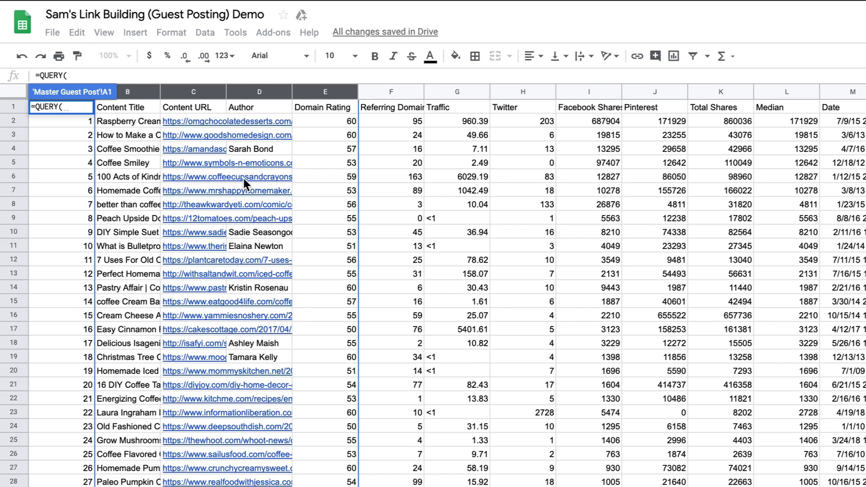
pyautogui.moveTo(135, 91); pyautogui.dragTo(316, 96)
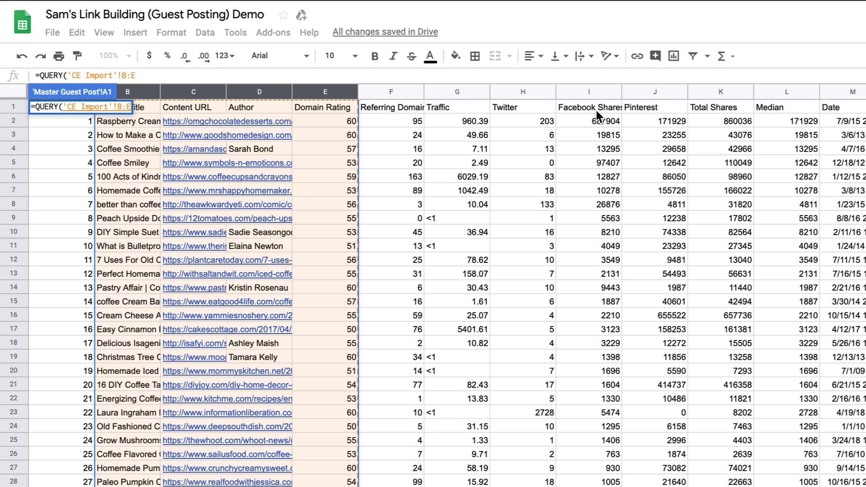
pyautogui.write(',')
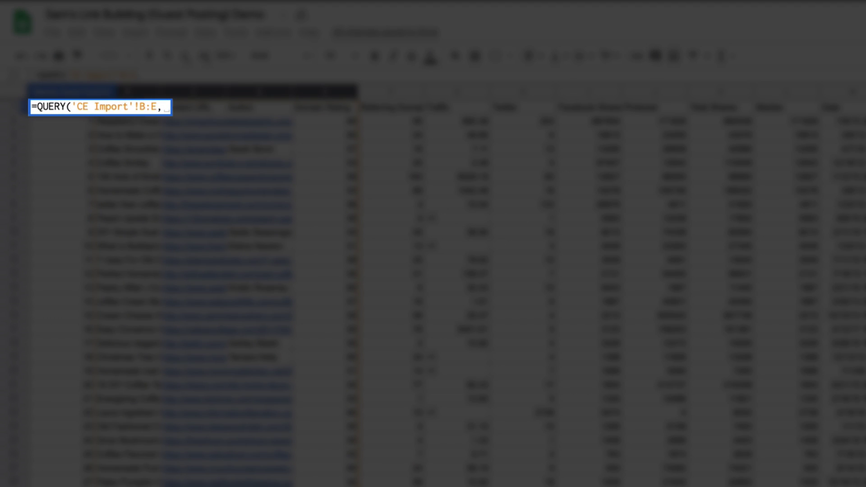
pyautogui.write('"')
pyautogui.write('SELECT B,')
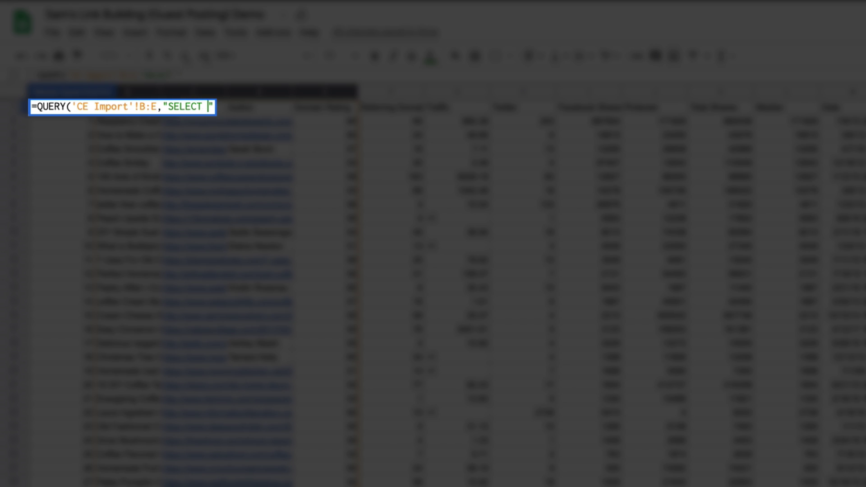
pyautogui.write('C,E,D')
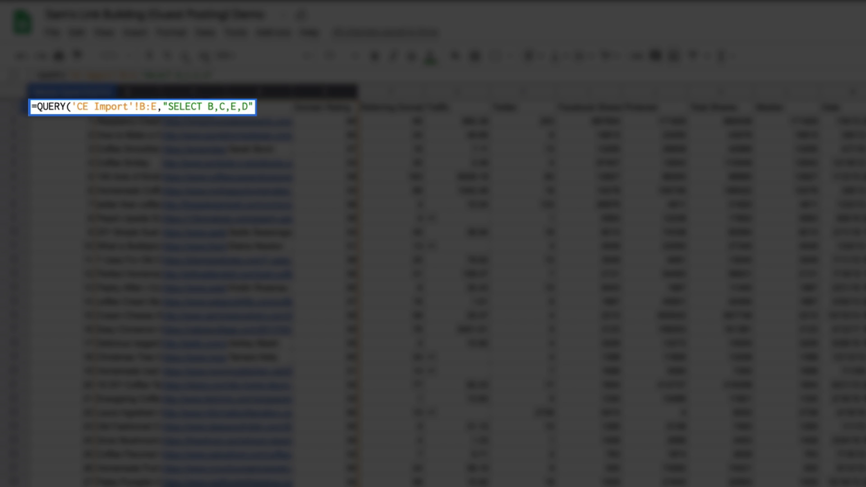
pyautogui.press('Return')
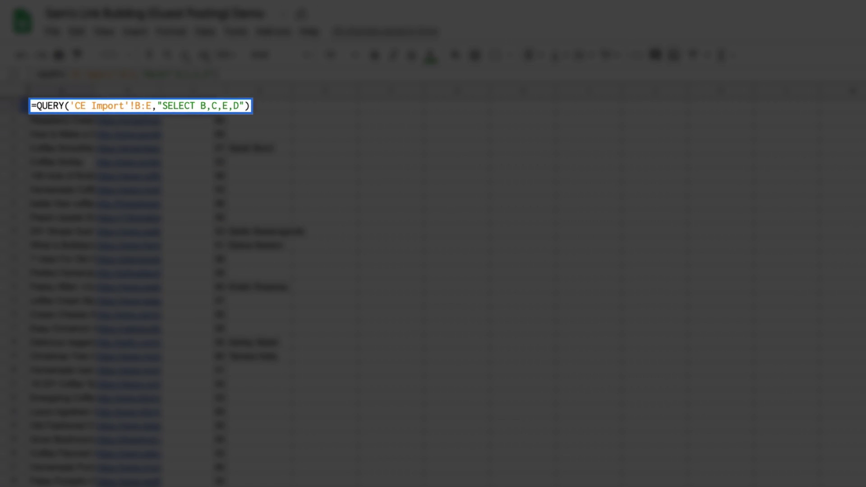
# Step: Filter the A1 query to rows with a multi-word author by adding WHERE D is not null AND D contains ' '
pyautogui.write('WHERE D i')
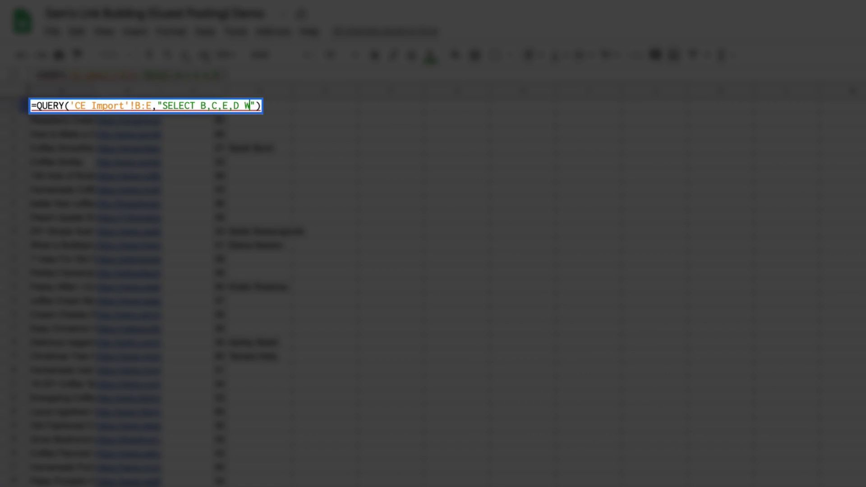
pyautogui.write('s not null')
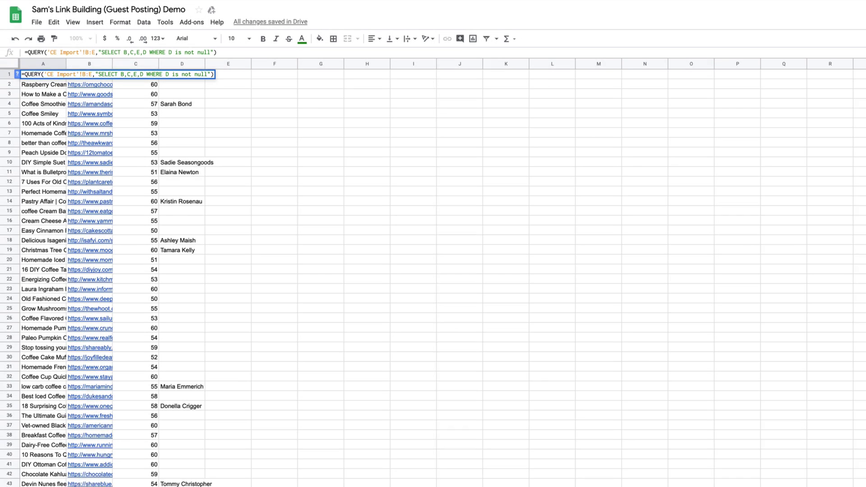
pyautogui.press('Return')
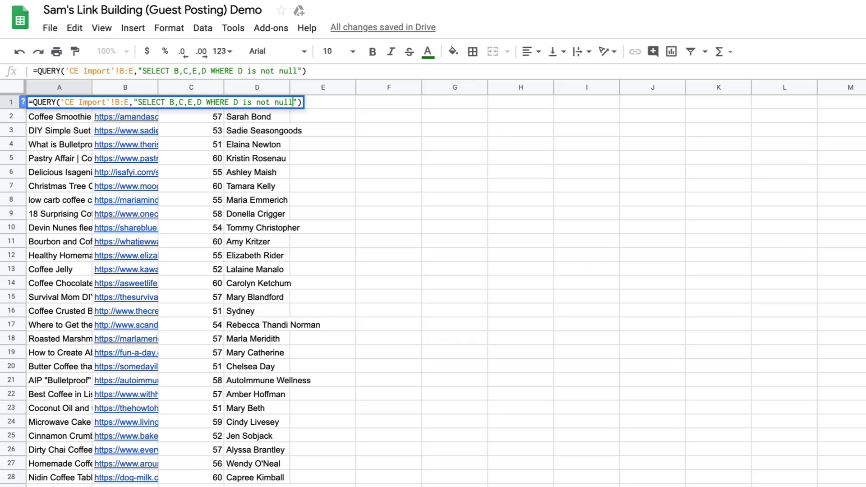
pyautogui.write("AND D contains ' '")
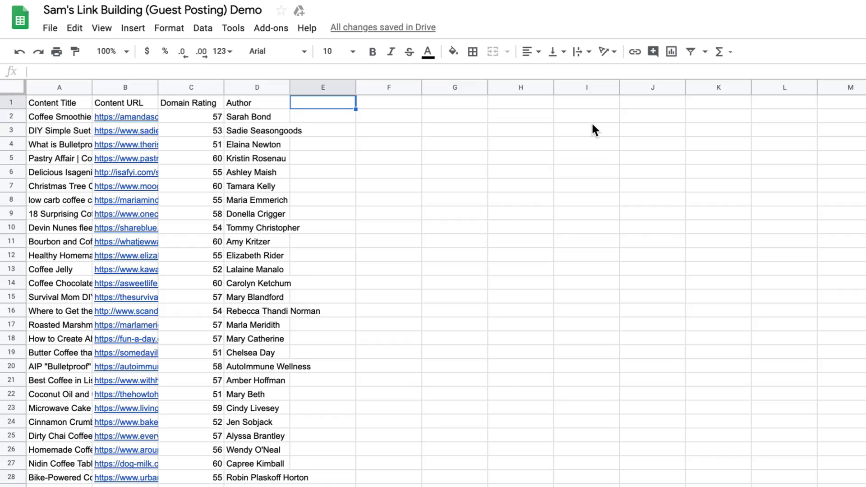
# Step: Add the column headers First in E1 and Last in F1
pyautogui.write('First')
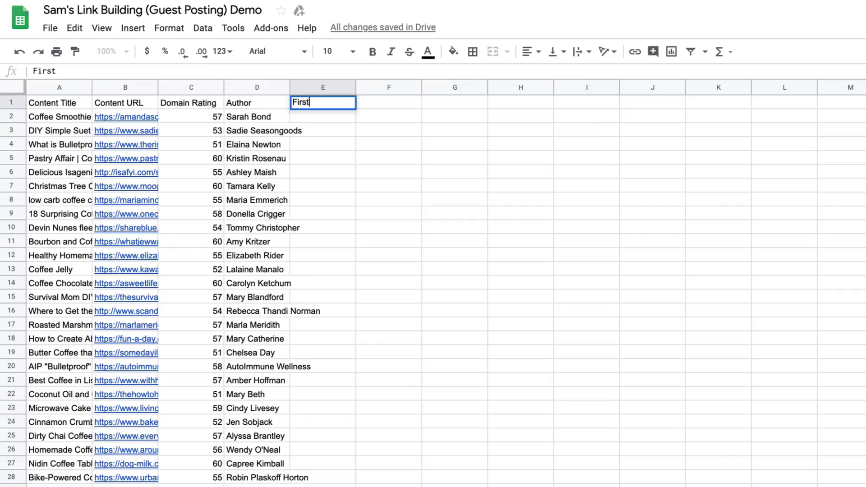
pyautogui.press('Tab')
pyautogui.write('Last')
pyautogui.press('Return')
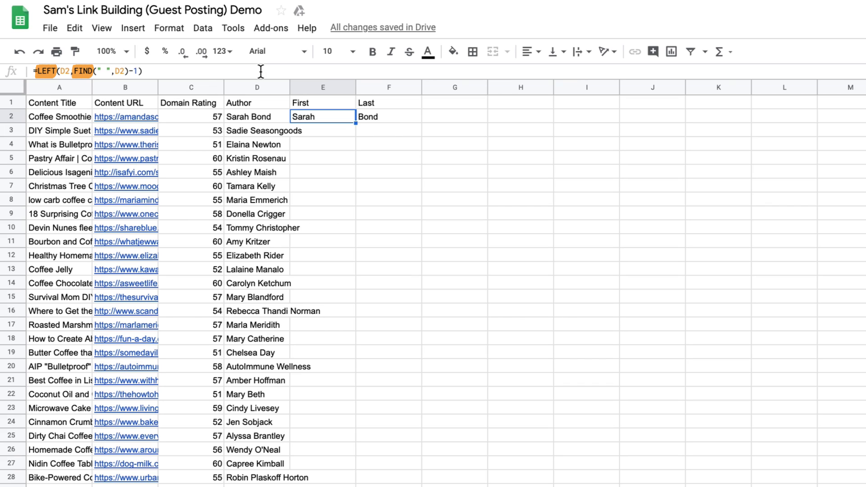
# Step: Extend the first-name formula in E2 to the whole author column: =ArrayFormula(LEFT(D2:D,FIND(" ",D2:D)-1))
pyautogui.press('Right')
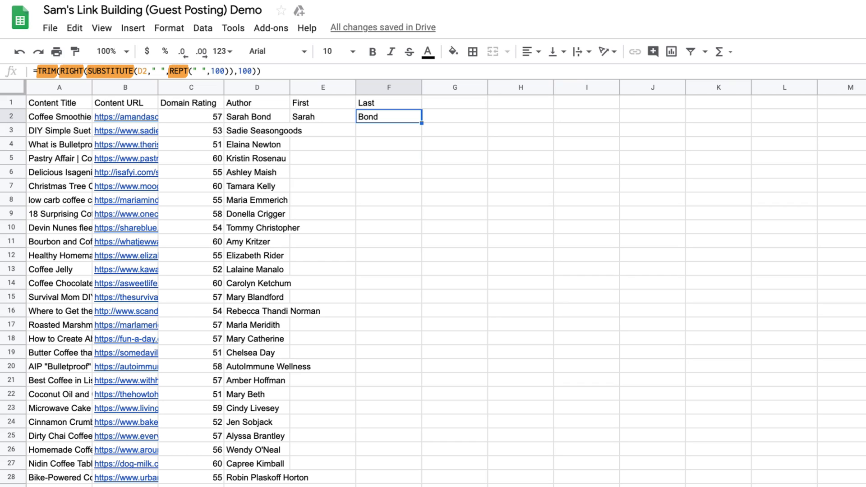
pyautogui.click(322, 116)
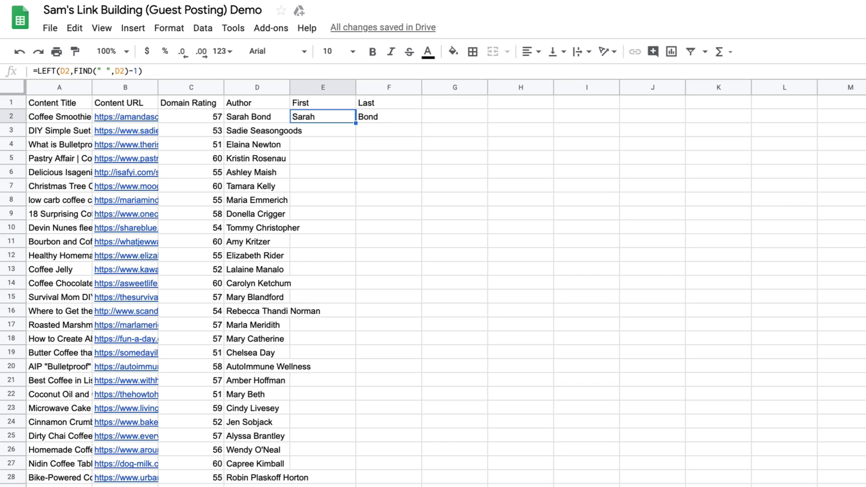
pyautogui.press('Return')
pyautogui.hotkey('ctrl', 'shift', 'Return')
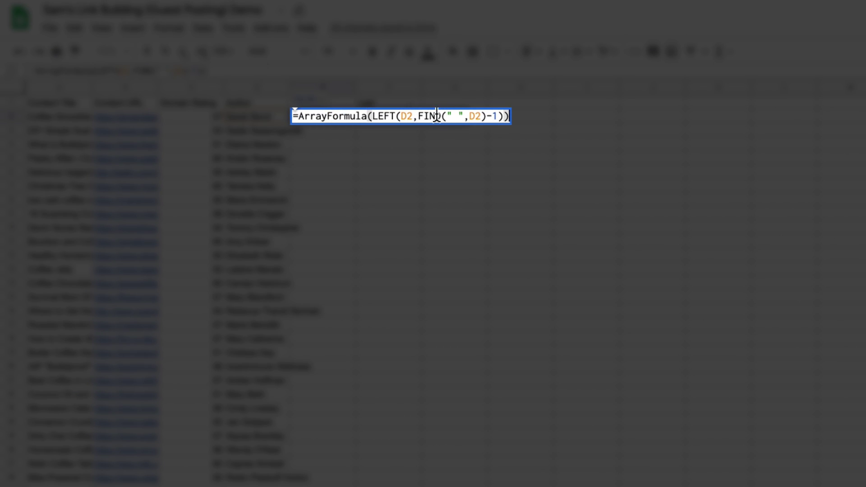
pyautogui.click(413, 116)
pyautogui.write(':D')
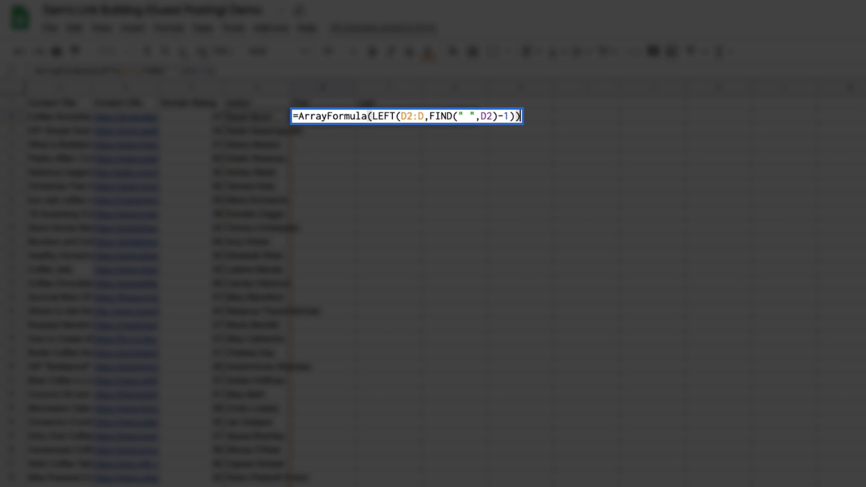
pyautogui.click(492, 116)
pyautogui.write(':D')
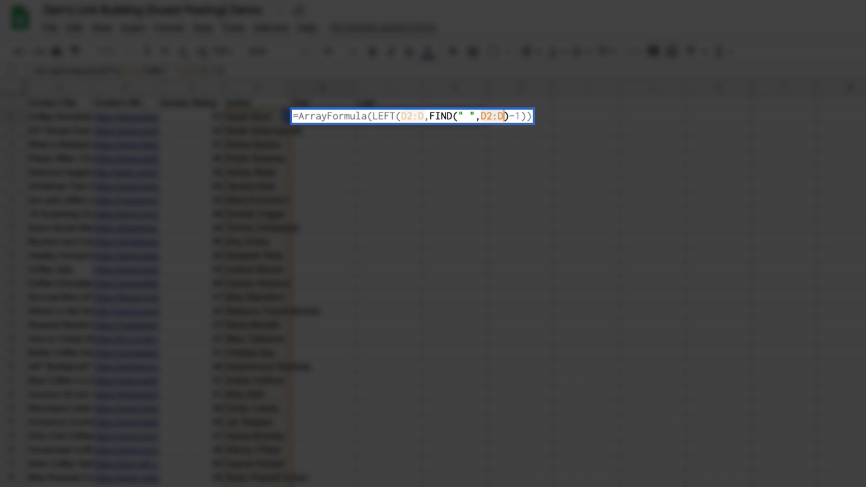
# Step: Wrap the first-name array formula in E2 in IFERROR
pyautogui.click(298, 116)
pyautogui.write('IFERROR(')
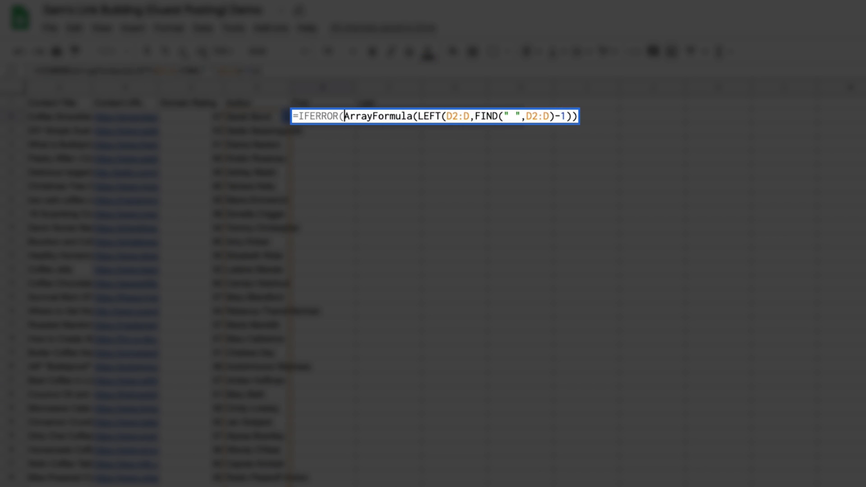
pyautogui.press('Return')
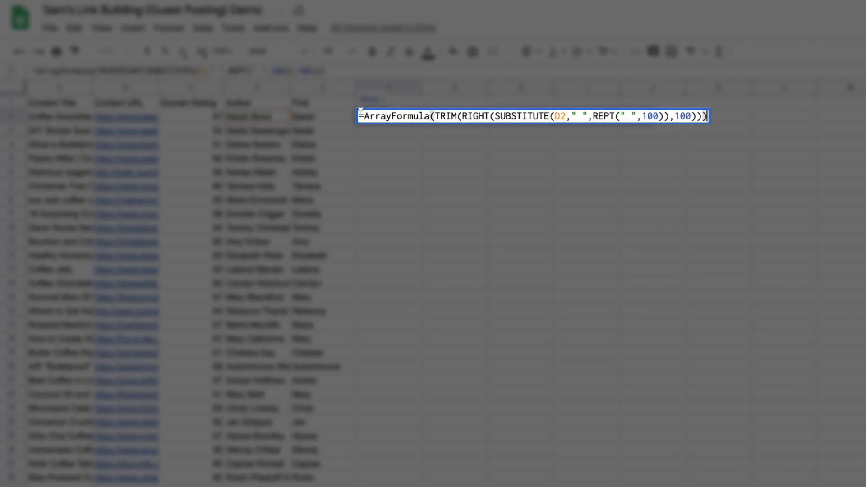
# Step: Extend the last-name array formula in F2 to the range D2:D and wrap it in IFERROR
pyautogui.click(582, 116)
pyautogui.write(':D," ",REPT(" ",100)),100)))')
pyautogui.click(360, 116)
pyautogui.write('IFERROR(')
pyautogui.press('Return')
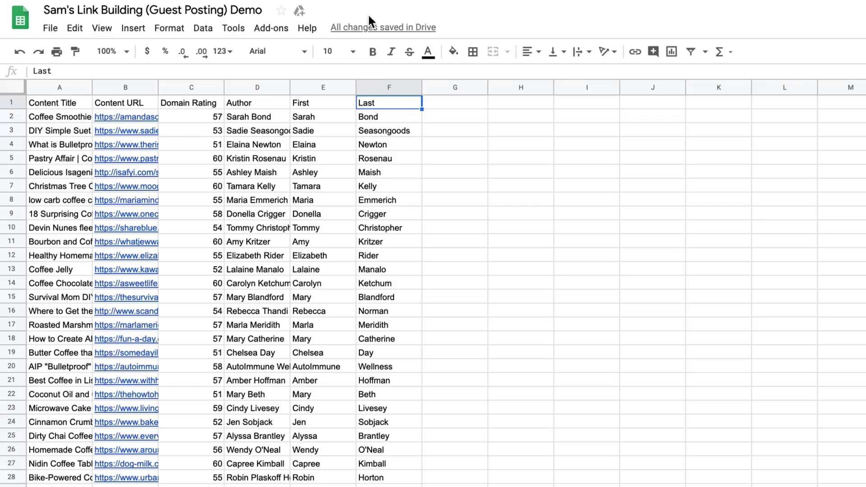
# Step: Search the add-ons store for Hunter
pyautogui.click(273, 30)
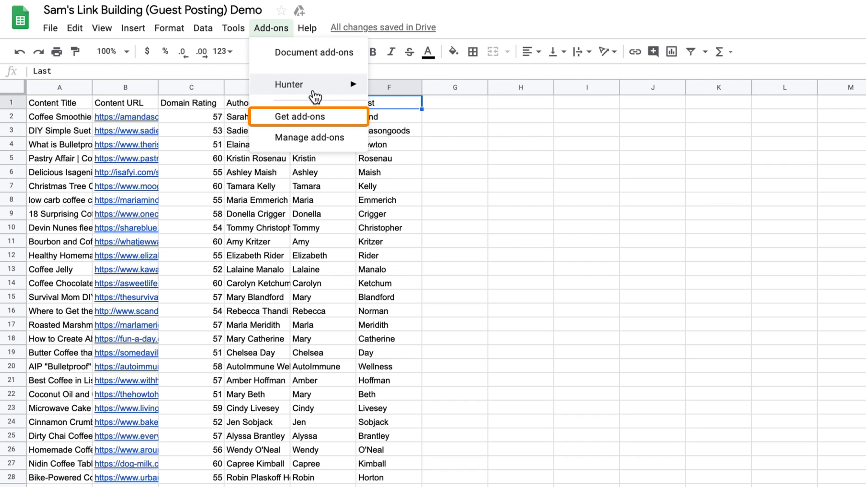
pyautogui.click(312, 116)
pyautogui.click(616, 96)
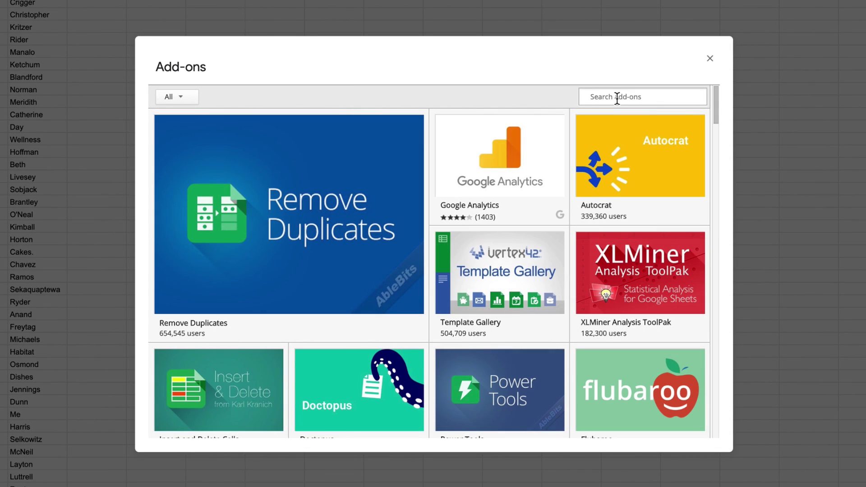
pyautogui.write('Hunter')
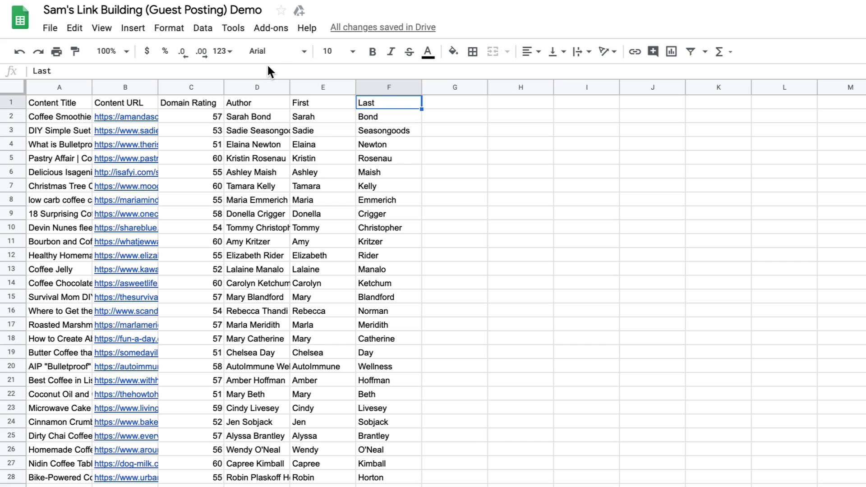
# Step: Open the Hunter add-on and switch it to the Email Finder
pyautogui.click(276, 28)
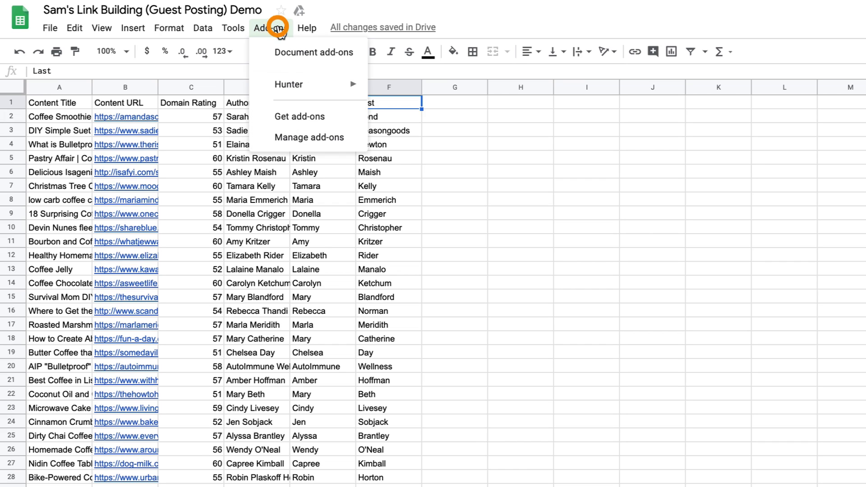
pyautogui.moveTo(323, 83)
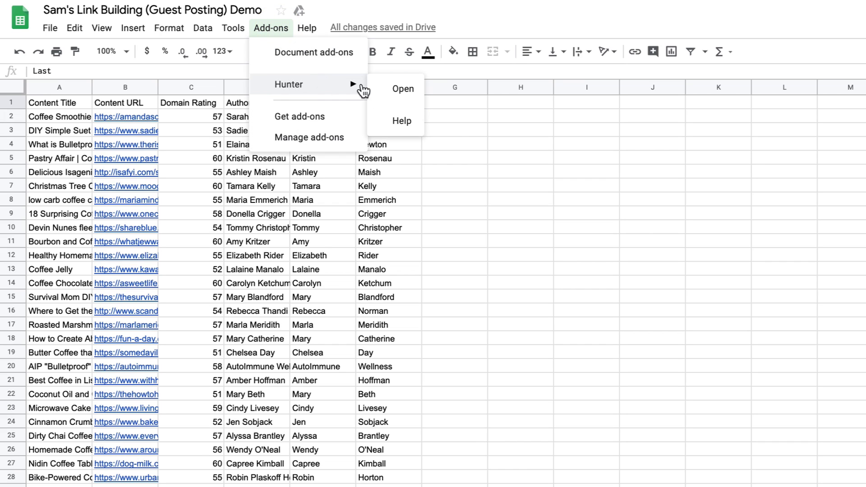
pyautogui.click(394, 89)
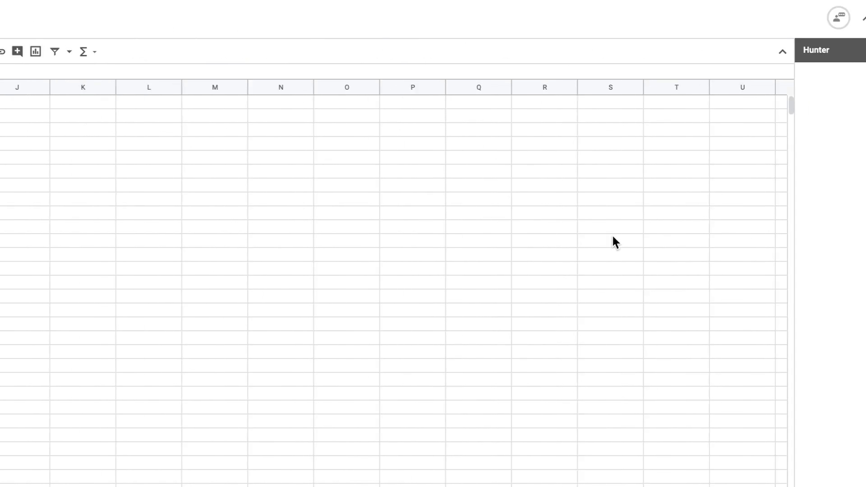
pyautogui.click(761, 83)
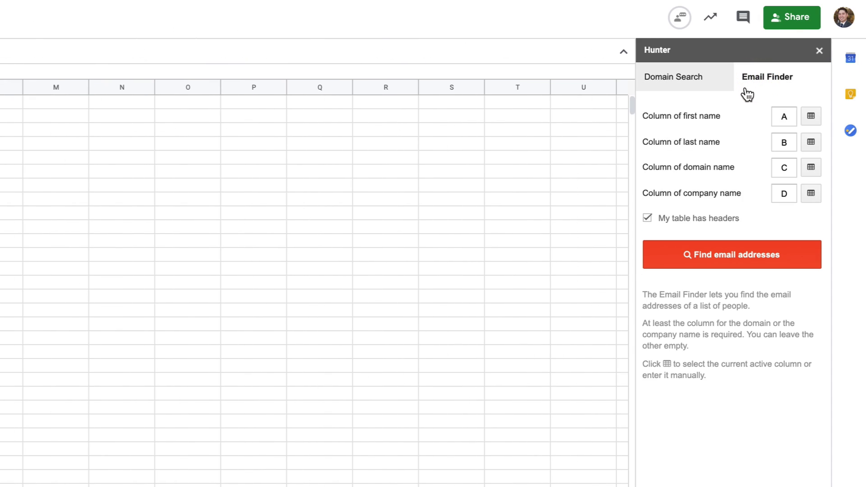
# Step: Set the Email Finder's first name column to E
pyautogui.click(789, 117)
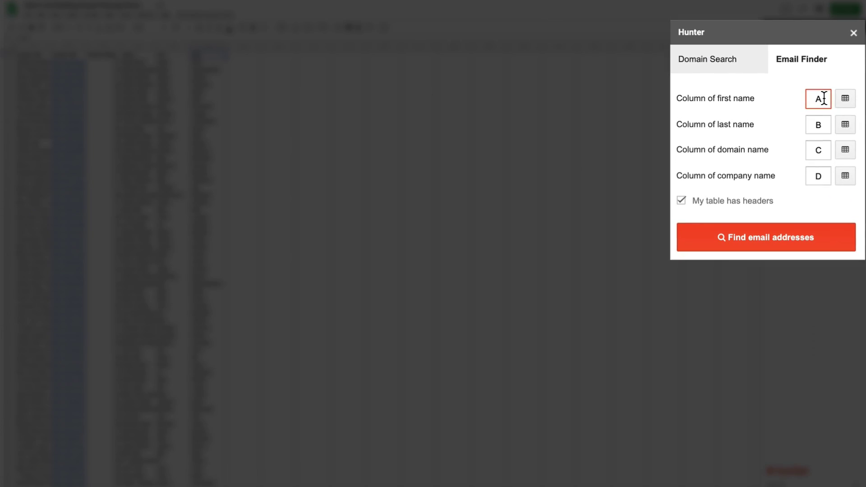
pyautogui.press('BackSpace')
pyautogui.write('E')
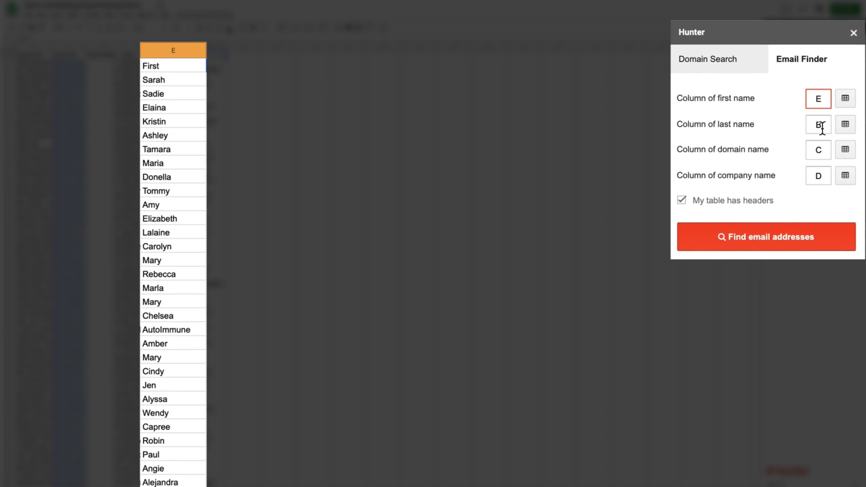
# Step: Set the Email Finder's last name column to F and domain name column to B, and run the email address search
pyautogui.click(822, 129)
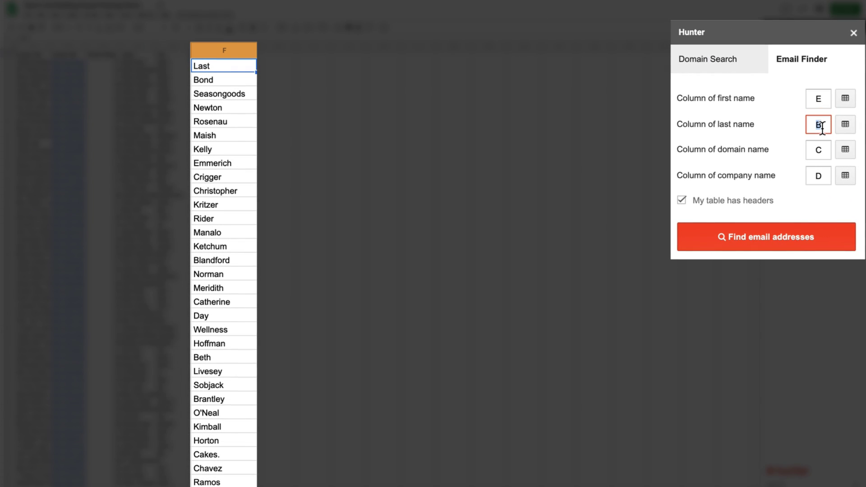
pyautogui.write('F')
pyautogui.click(822, 149)
pyautogui.write('B')
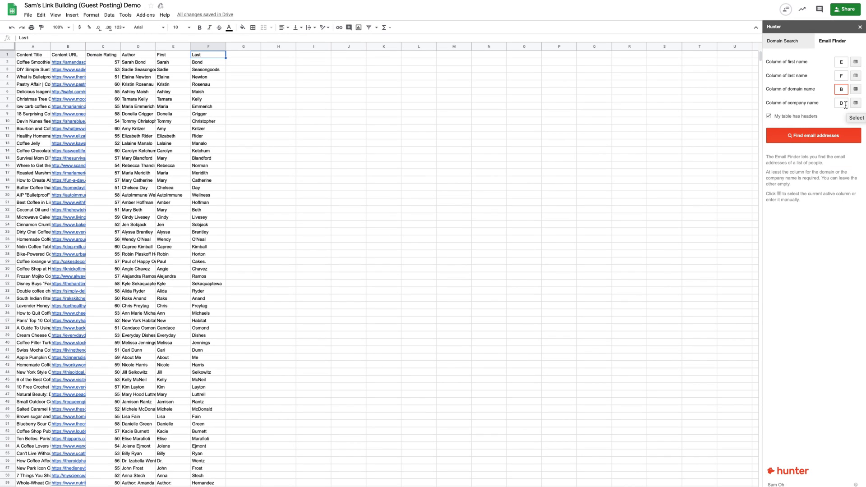
pyautogui.click(846, 105)
pyautogui.click(815, 142)
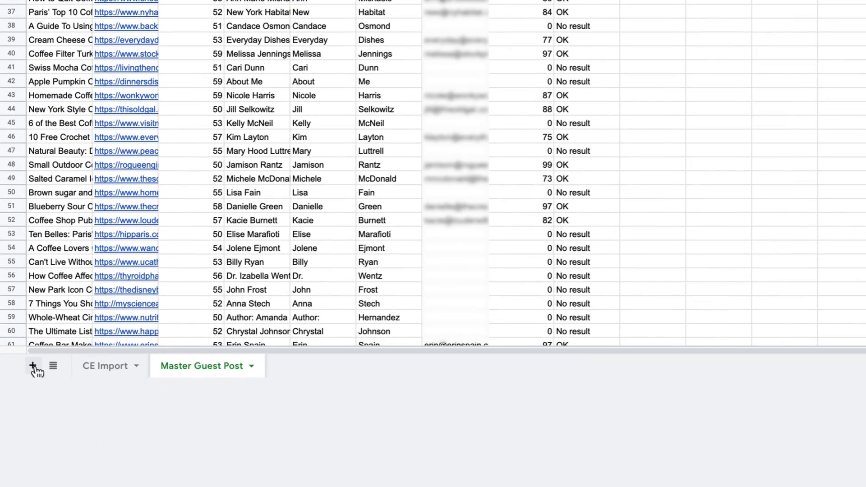
# Step: Add a new sheet to the spreadsheet and name it Email Validation
pyautogui.click(32, 366)
pyautogui.doubleClick(281, 365)
pyautogui.write('Email Validation')
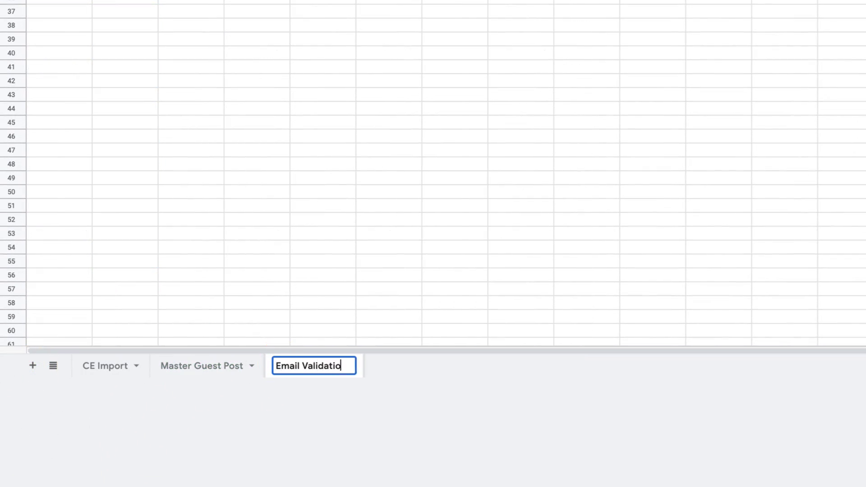
pyautogui.press('Return')
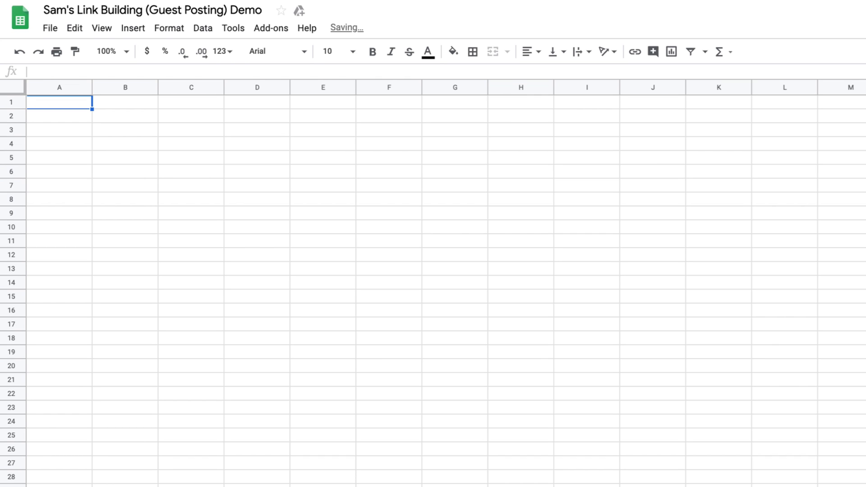
# Step: Enter =UNIQUE('Master Guest Post'!G:G) in cell A1 of the Email Validation sheet to list each email address once
pyautogui.write('=UNIQUE')
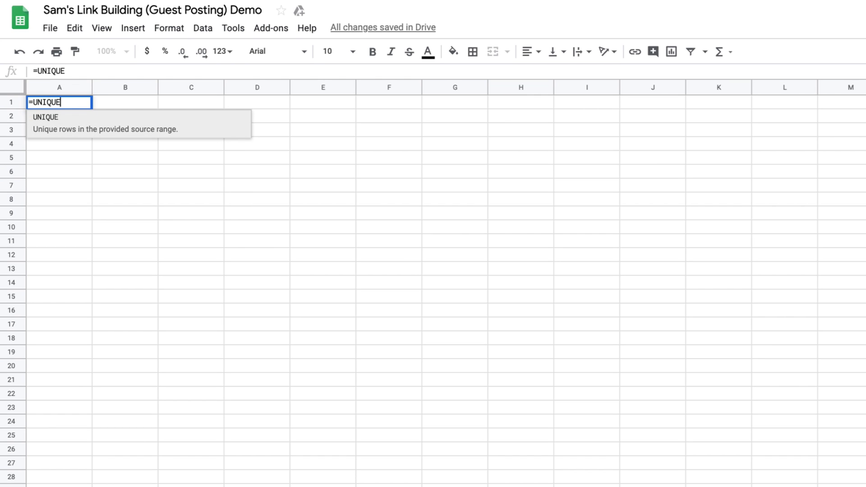
pyautogui.write('(')
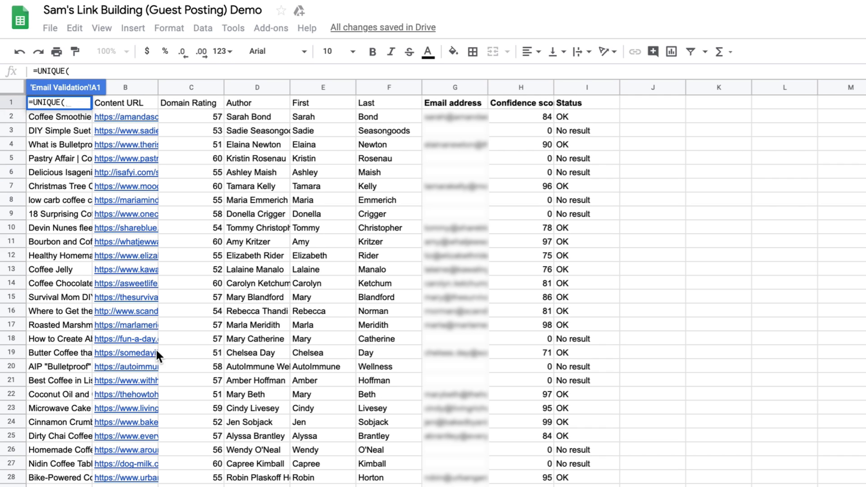
pyautogui.click(461, 84)
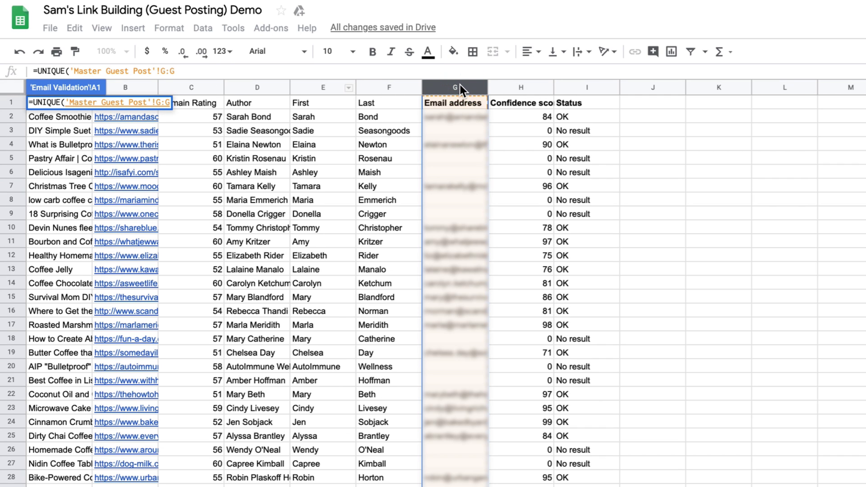
pyautogui.press('Return')
# Step: Download the Email Validation sheet as comma-separated values (.csv)
pyautogui.click(41, 34)
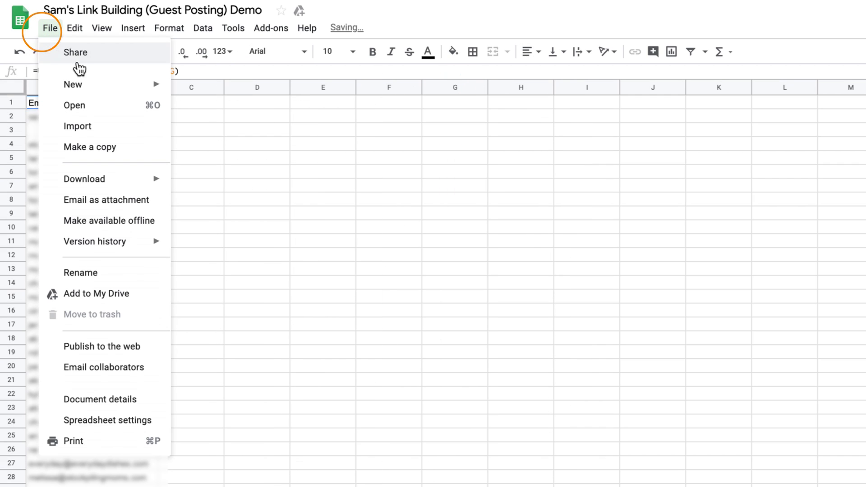
pyautogui.moveTo(149, 181)
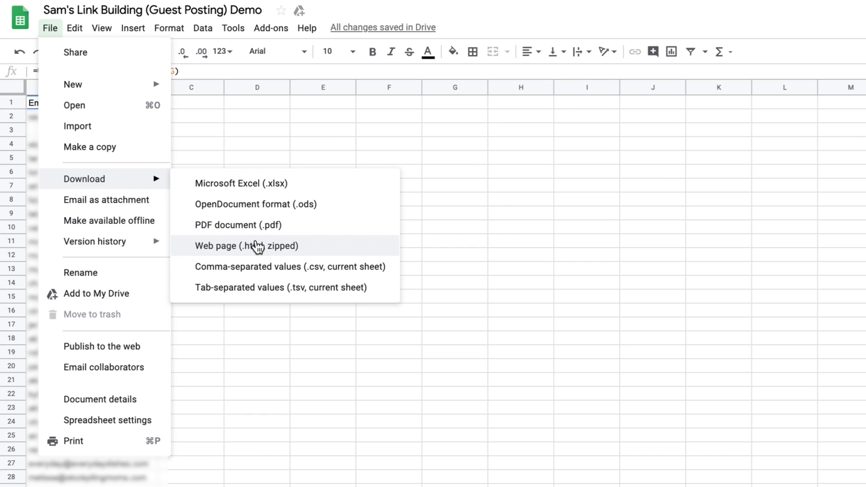
pyautogui.click(270, 267)
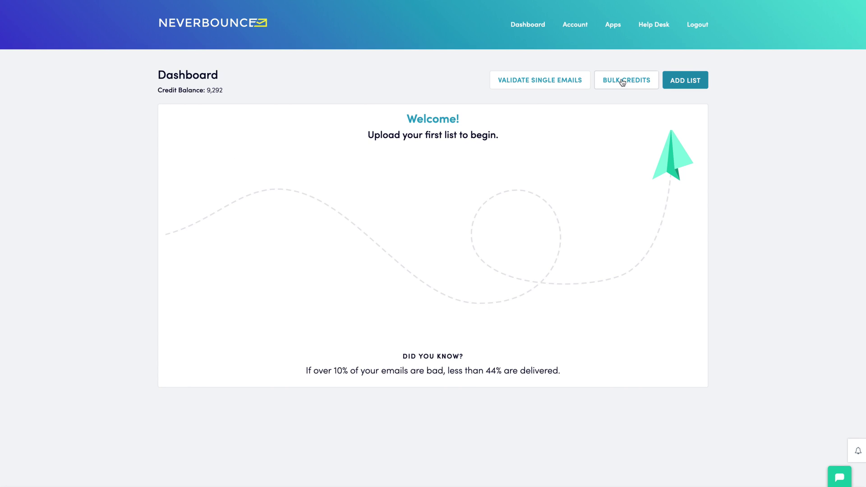
# Step: In NeverBounce, add a new list by uploading the downloaded Email Validation CSV from the computer
pyautogui.click(694, 81)
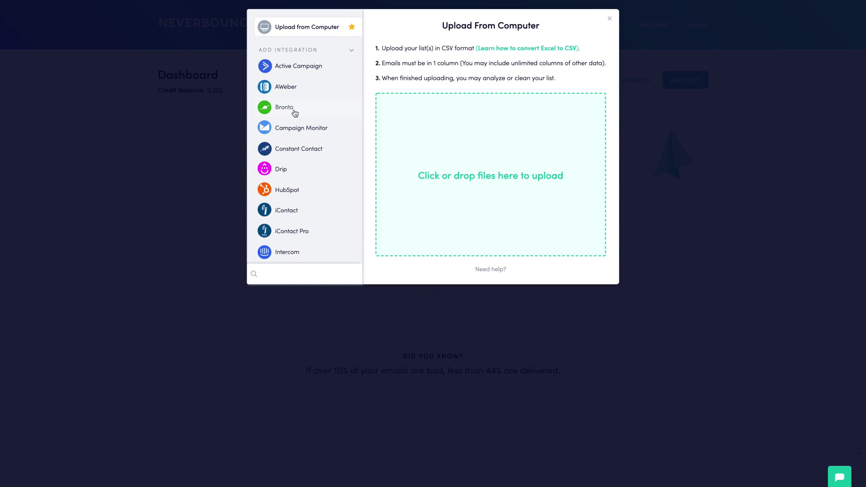
pyautogui.press('super+Tab')
pyautogui.moveTo(109, 183); pyautogui.dragTo(442, 180)
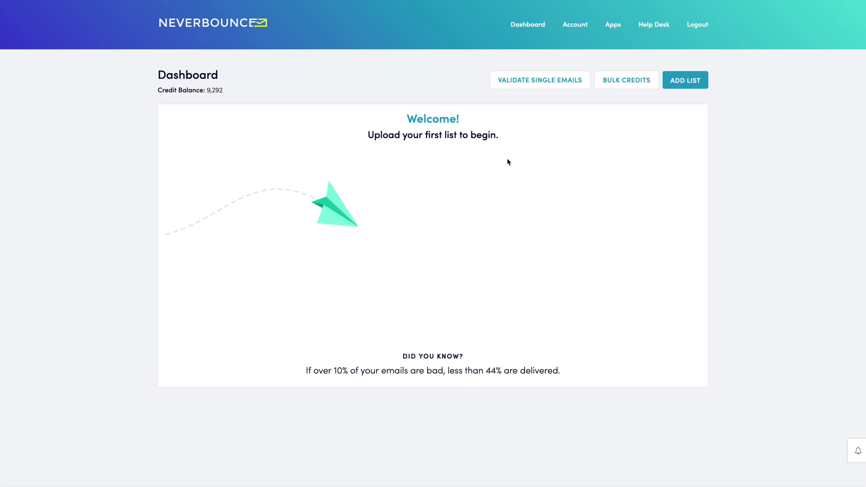
# Step: Start cleaning the uploaded email list and pay for it using credits
pyautogui.click(575, 167)
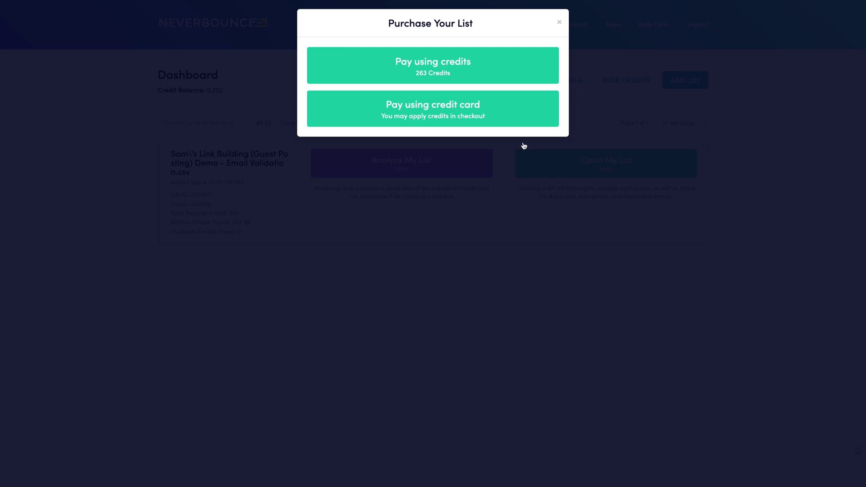
pyautogui.click(438, 63)
pyautogui.click(438, 62)
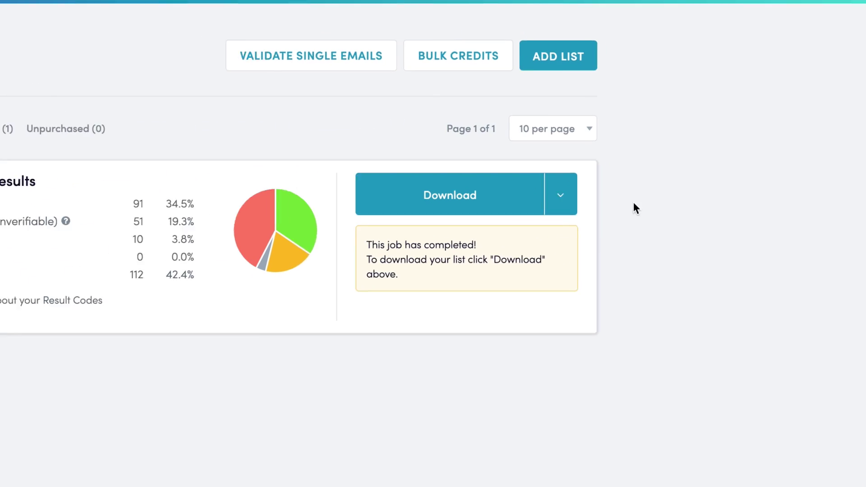
# Step: Download the completed validation list with the All Results preset
pyautogui.click(623, 164)
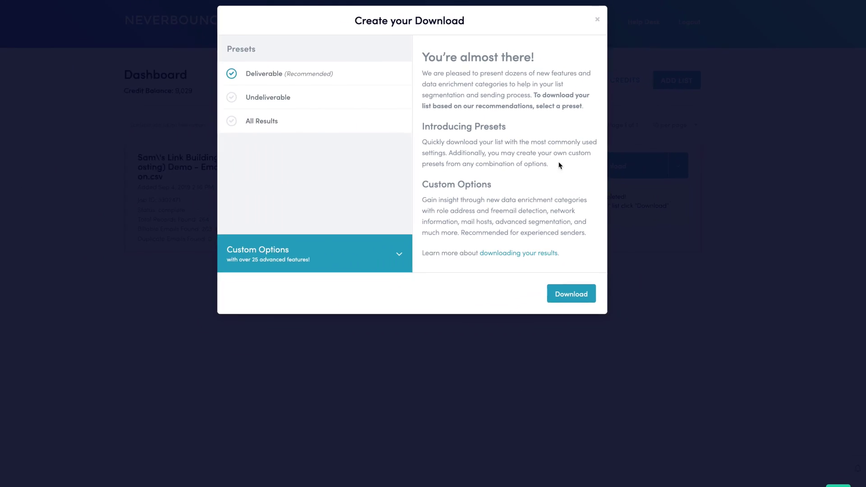
pyautogui.click(379, 118)
pyautogui.click(291, 121)
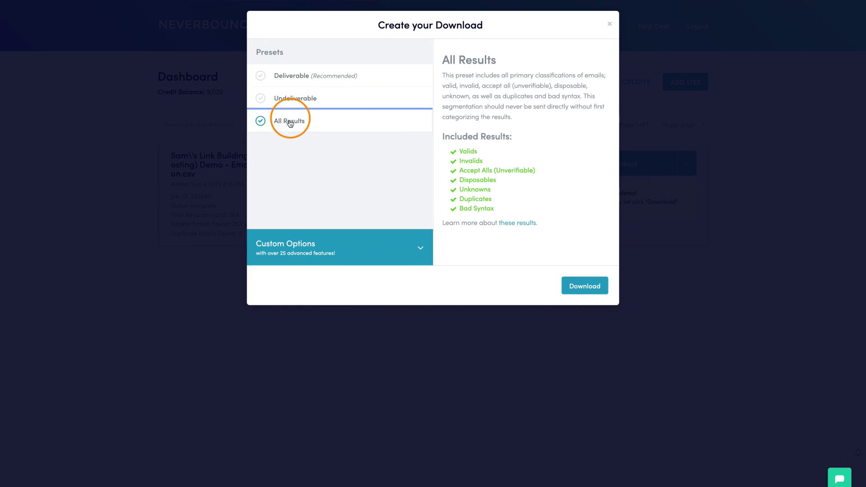
pyautogui.click(597, 287)
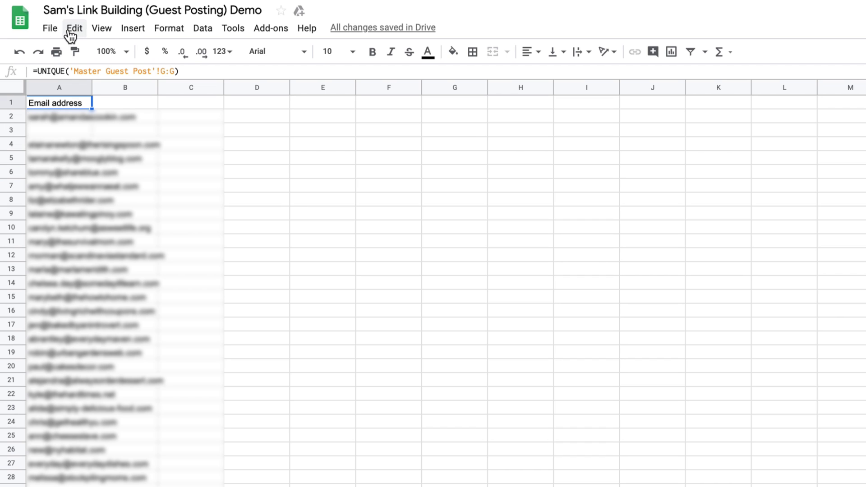
# Step: Back in Google Sheets, import the downloaded Email_Validation.all.csv results file, replacing the current Email Validation sheet
pyautogui.click(52, 30)
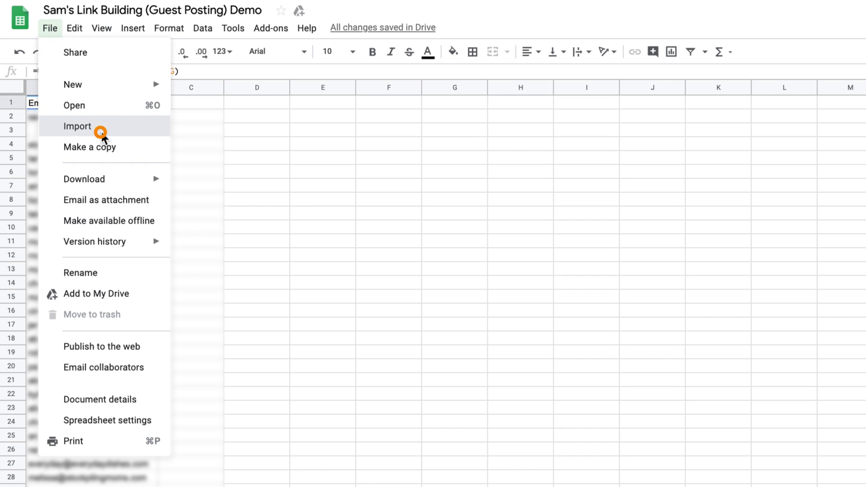
pyautogui.click(99, 128)
pyautogui.click(338, 87)
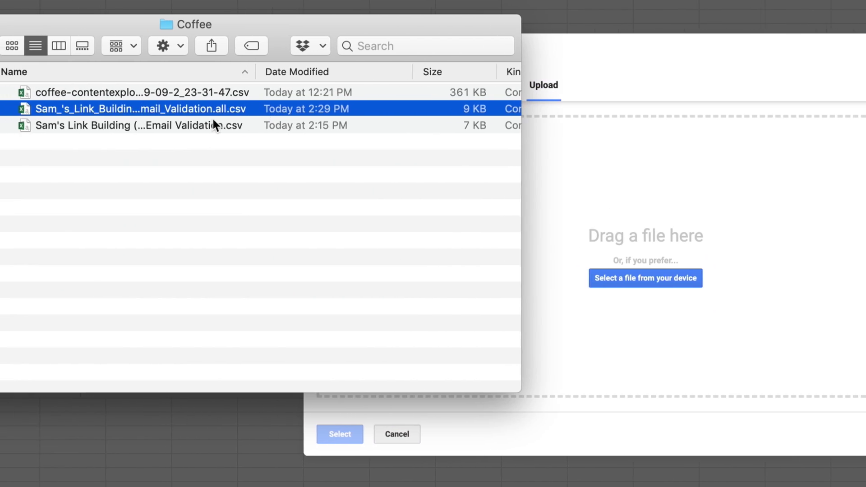
pyautogui.moveTo(153, 107); pyautogui.dragTo(445, 220)
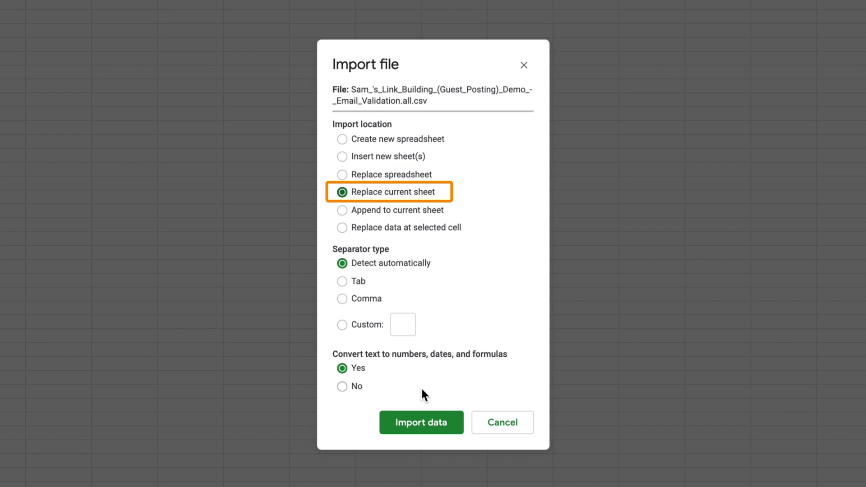
pyautogui.click(421, 421)
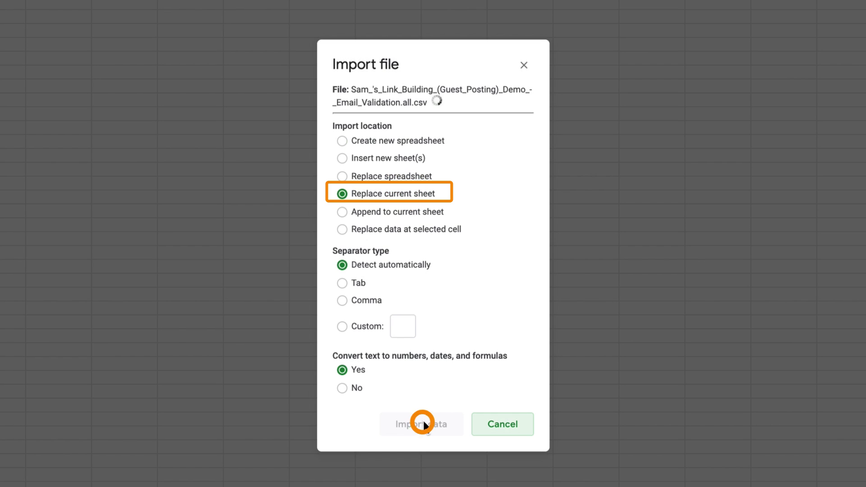
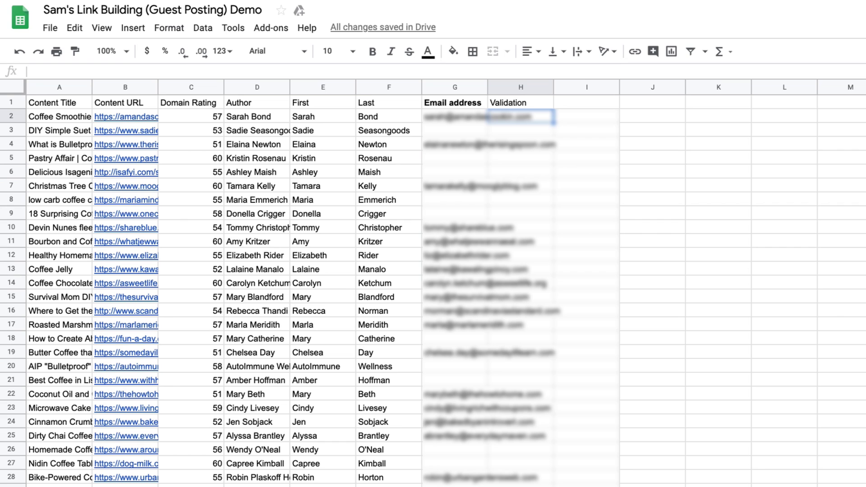
# Step: Write =VLOOKUP(G2,'Email Validation'!A:B,2,FALSE) in cell H2 of the Master Guest Post sheet, under the Validation header
pyautogui.write('=VLOOKUP(')
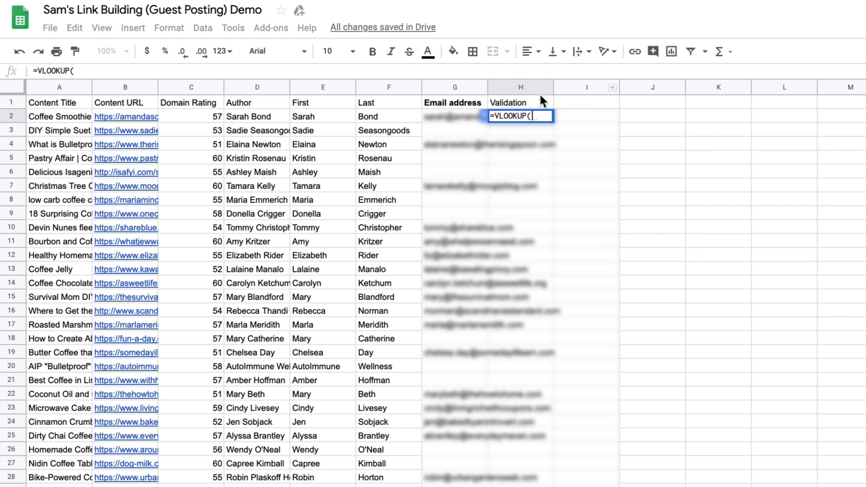
pyautogui.click(433, 116)
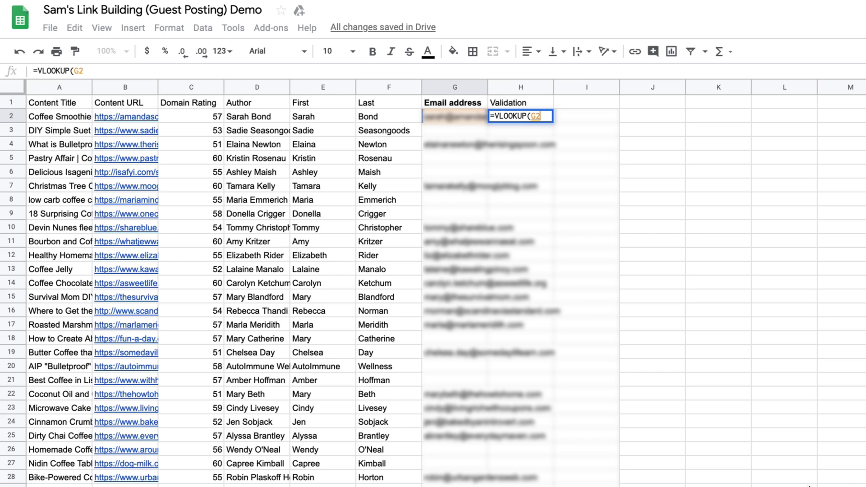
pyautogui.write(',')
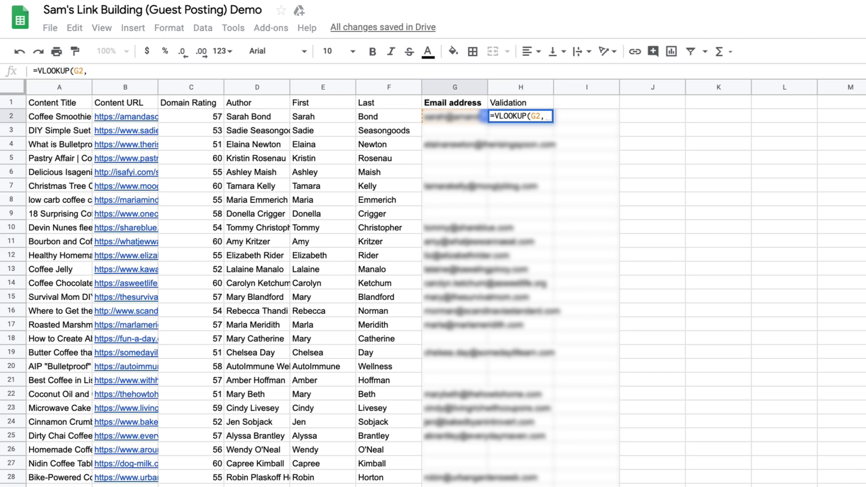
pyautogui.hotkey('ctrl', 'shift', 'pagedown')
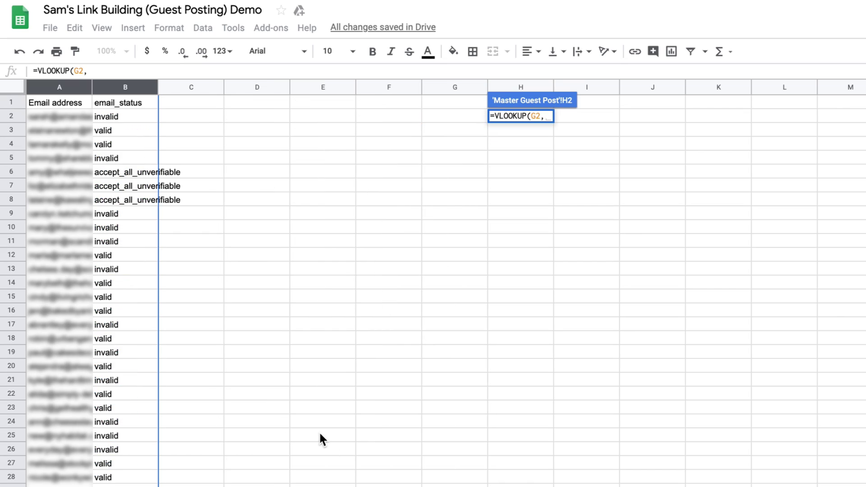
pyautogui.moveTo(60, 87); pyautogui.dragTo(112, 87)
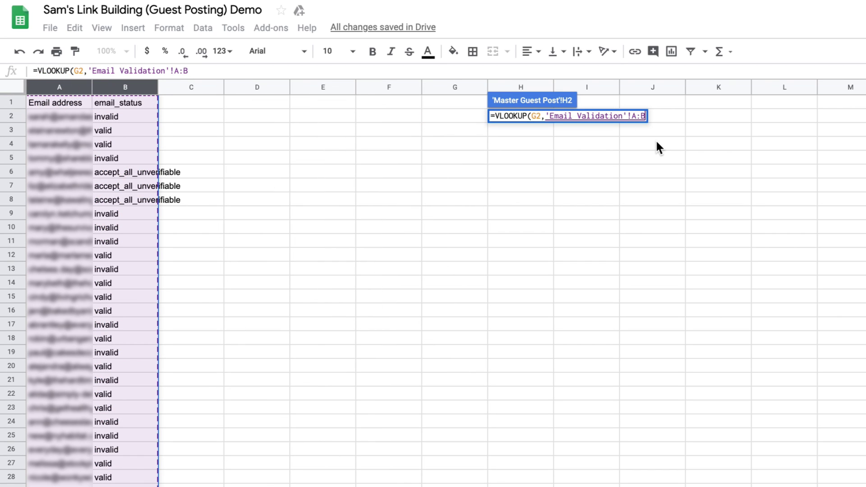
pyautogui.write(',')
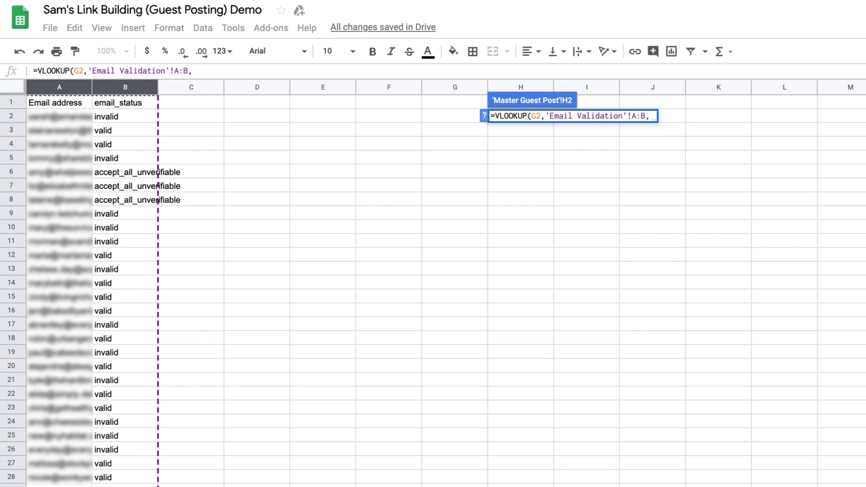
pyautogui.write('2')
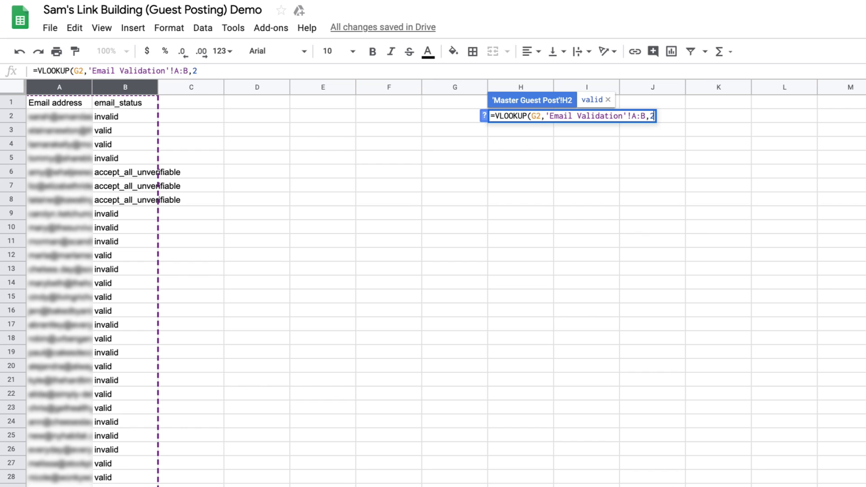
pyautogui.write(',FALSE)')
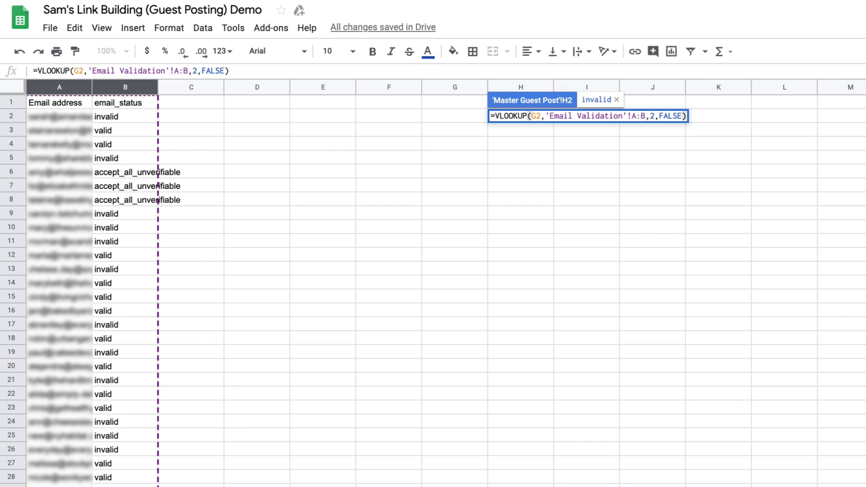
# Step: Turn the H2 lookup into an array formula over G2:G and wrap it in IFERROR
pyautogui.hotkey('ctrl', 'shift', 'Return')
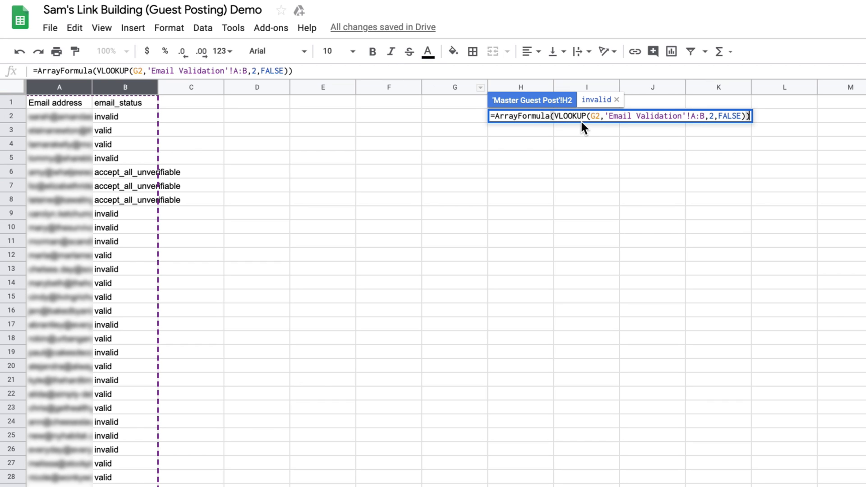
pyautogui.click(597, 117)
pyautogui.write(':G')
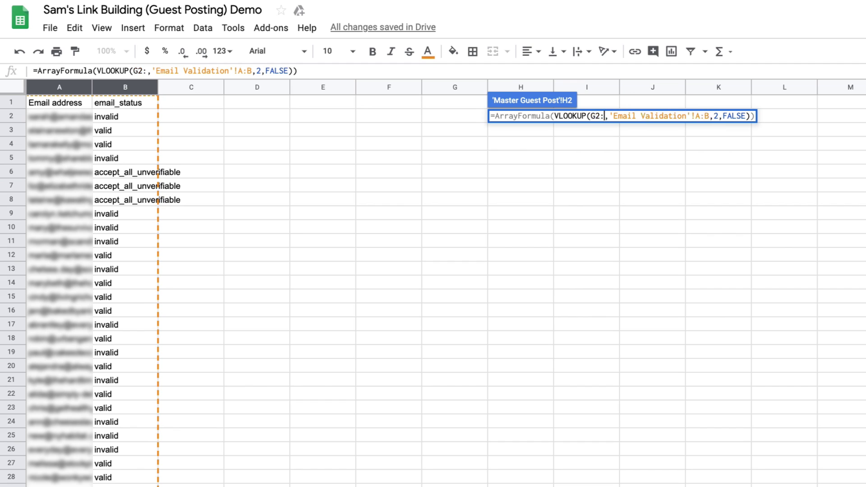
pyautogui.press('Right')
pyautogui.write('IFERROR(')
pyautogui.press('End')
pyautogui.write(')')
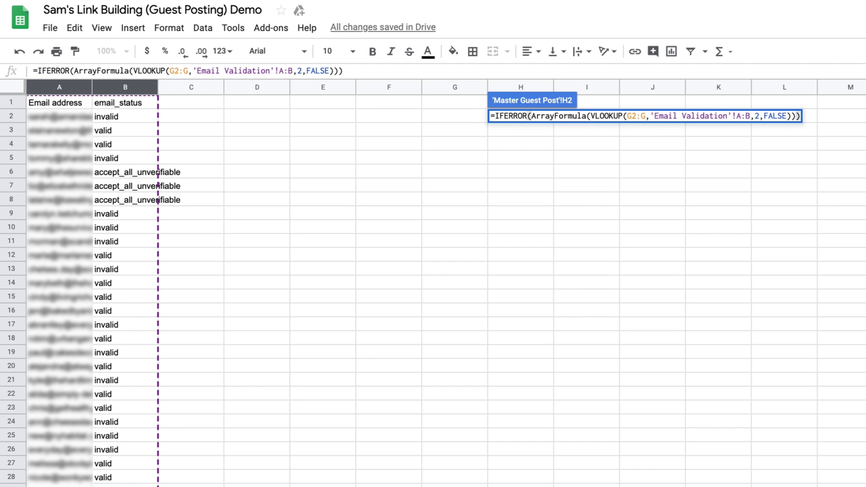
pyautogui.press('Return')
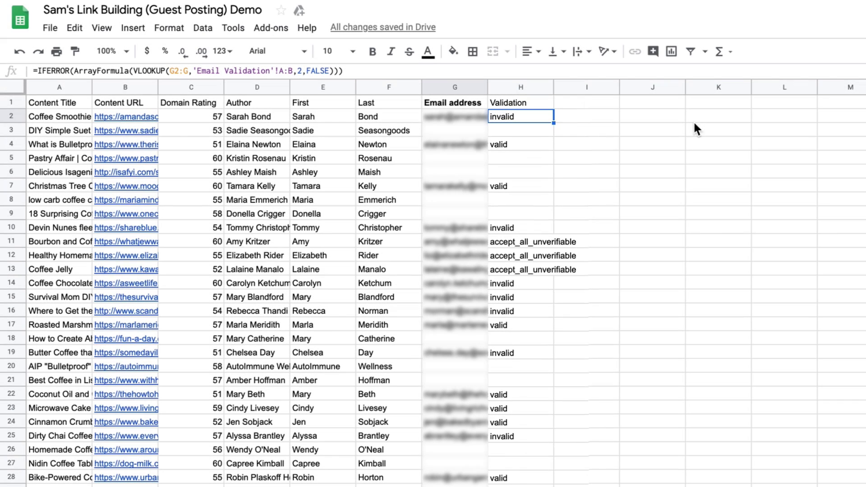
# Step: Add a filter to the Master Guest Post data and show only rows whose Validation value is valid
pyautogui.click(267, 105)
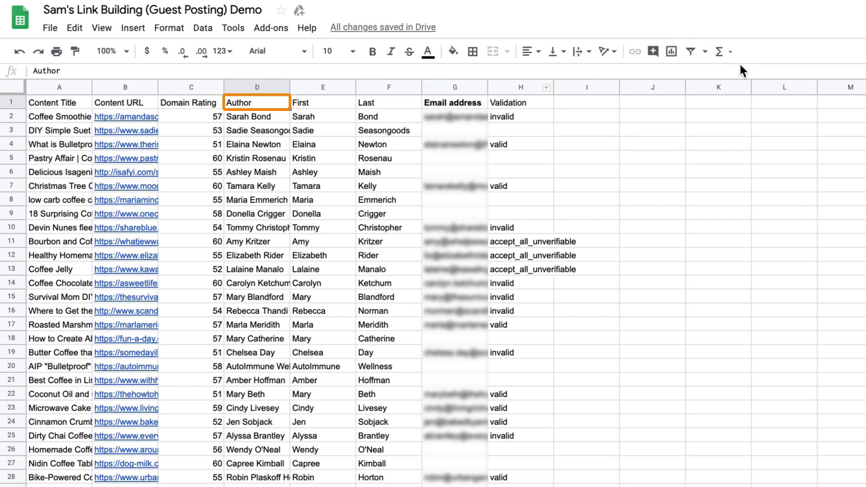
pyautogui.click(687, 53)
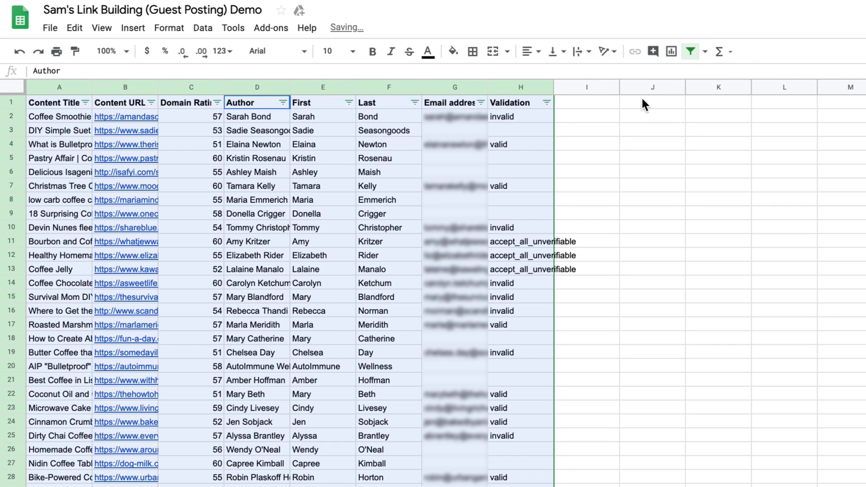
pyautogui.click(601, 128)
pyautogui.click(546, 104)
pyautogui.click(417, 221)
pyautogui.scroll(-1, 401, 307)
pyautogui.click(409, 339)
pyautogui.click(518, 382)
# Step: Count the valid emails in cell J31 with the formula =COUNTIF(H:H,"valid")
pyautogui.click(636, 217)
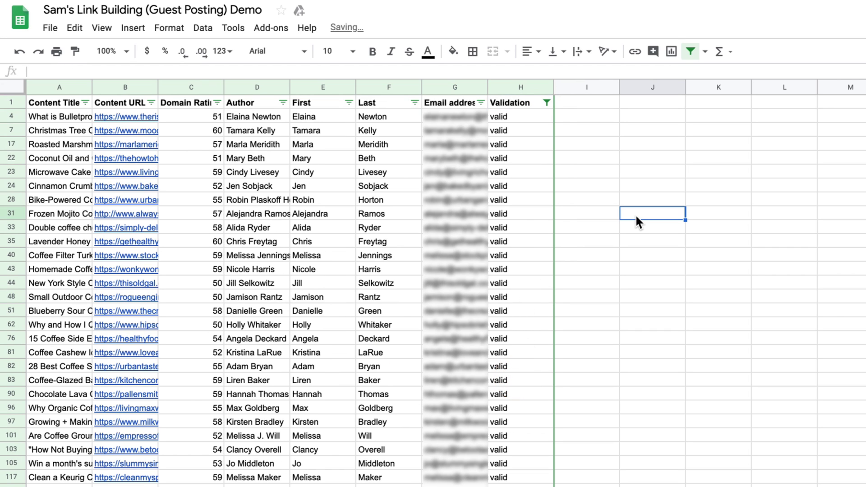
pyautogui.write('=COUNTIF(')
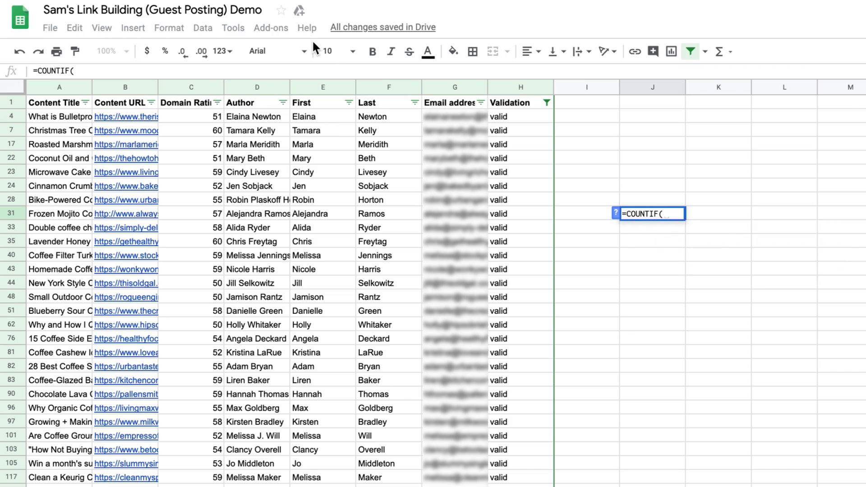
pyautogui.click(514, 85)
pyautogui.write(',"')
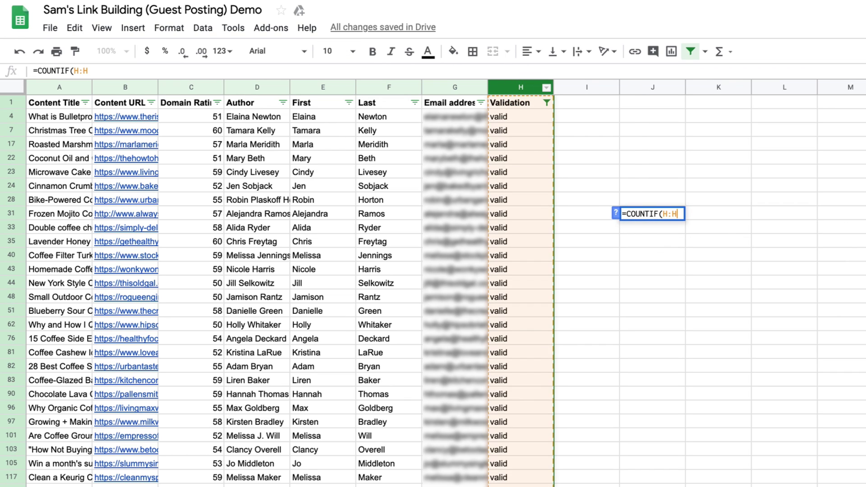
pyautogui.write('valid"')
pyautogui.press('Return')
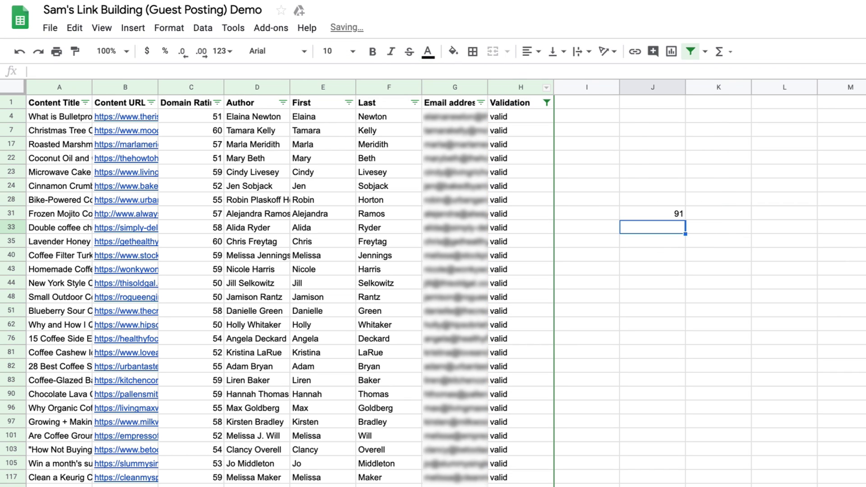